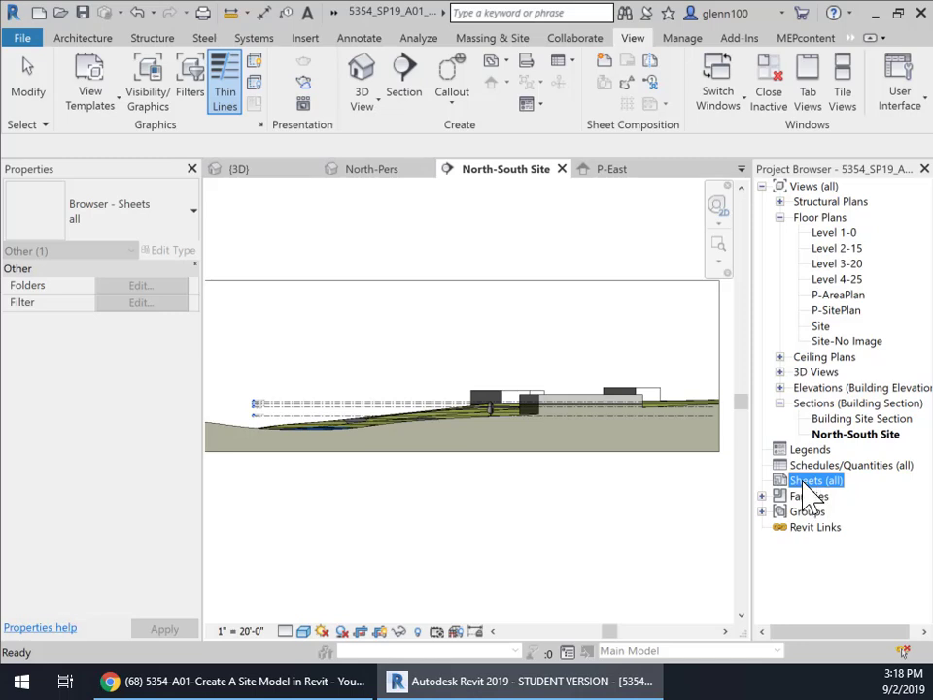
# Start a new sheet from the project's sheets list
pyautogui.click(679, 537)
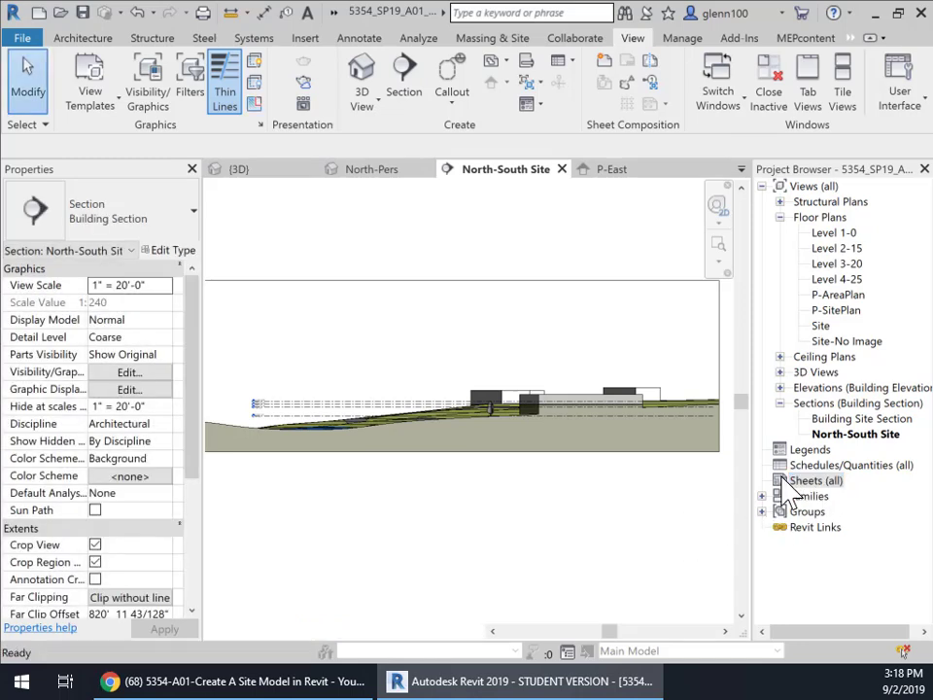
pyautogui.click(786, 483)
pyautogui.rightClick(785, 484)
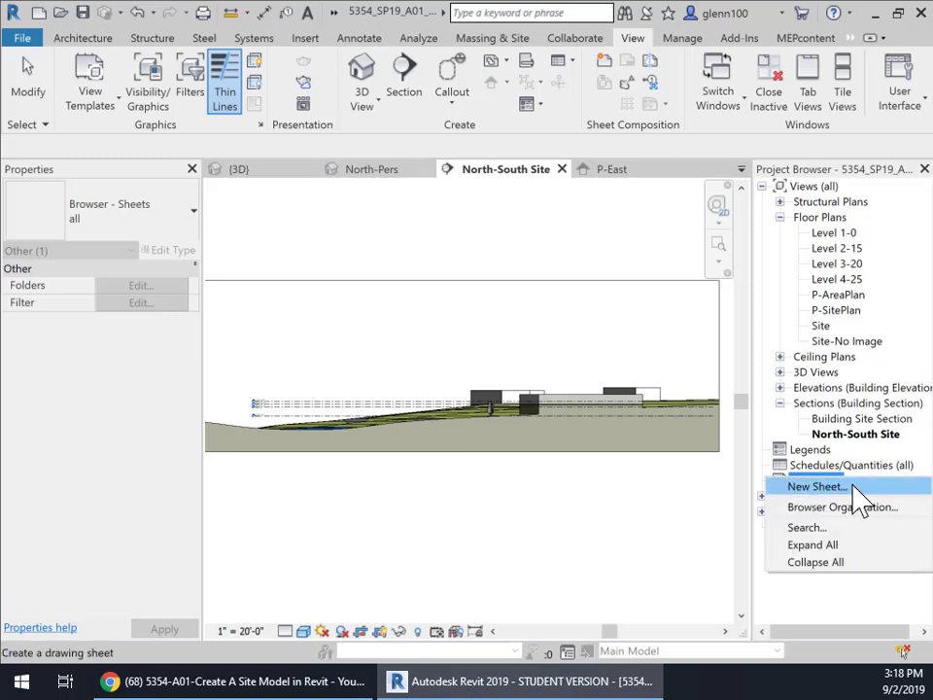
pyautogui.click(802, 487)
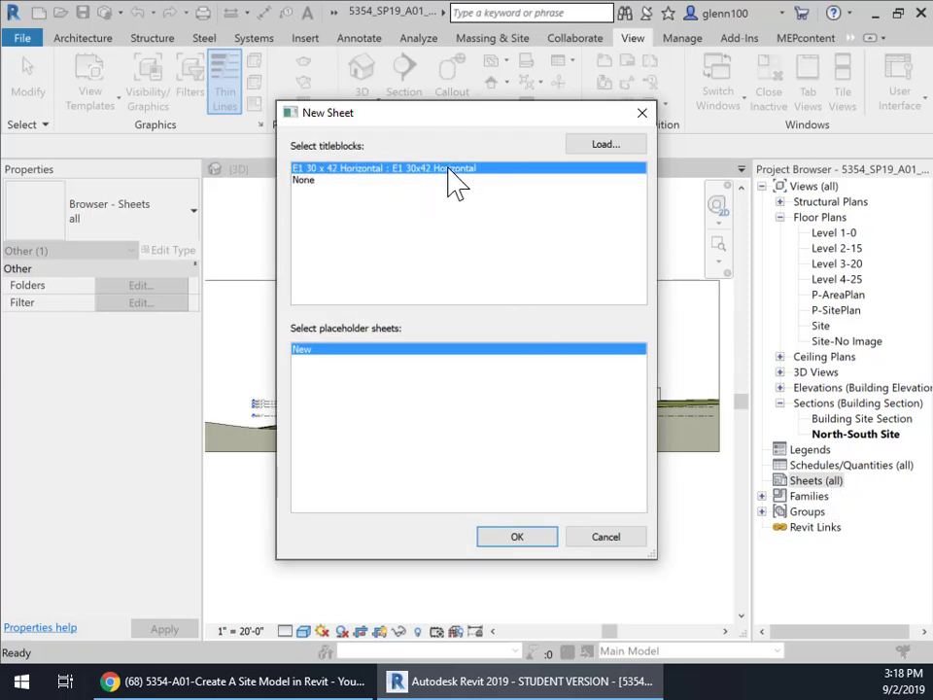
# Browse the Titleblocks folder of the US Imperial library for available title block families without loading any
pyautogui.click(605, 145)
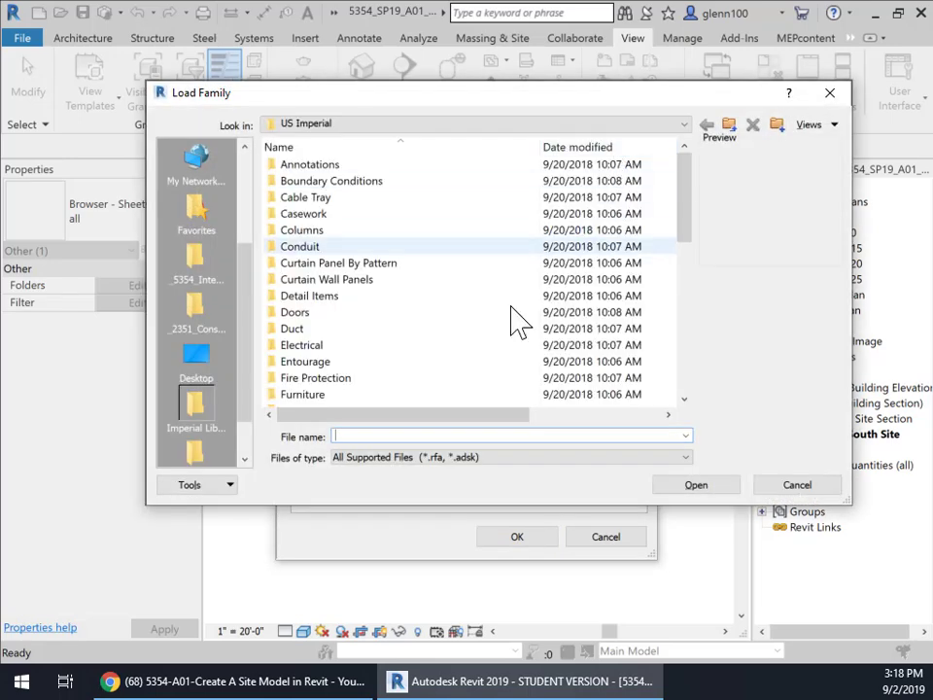
pyautogui.scroll(-8, 360, 344)
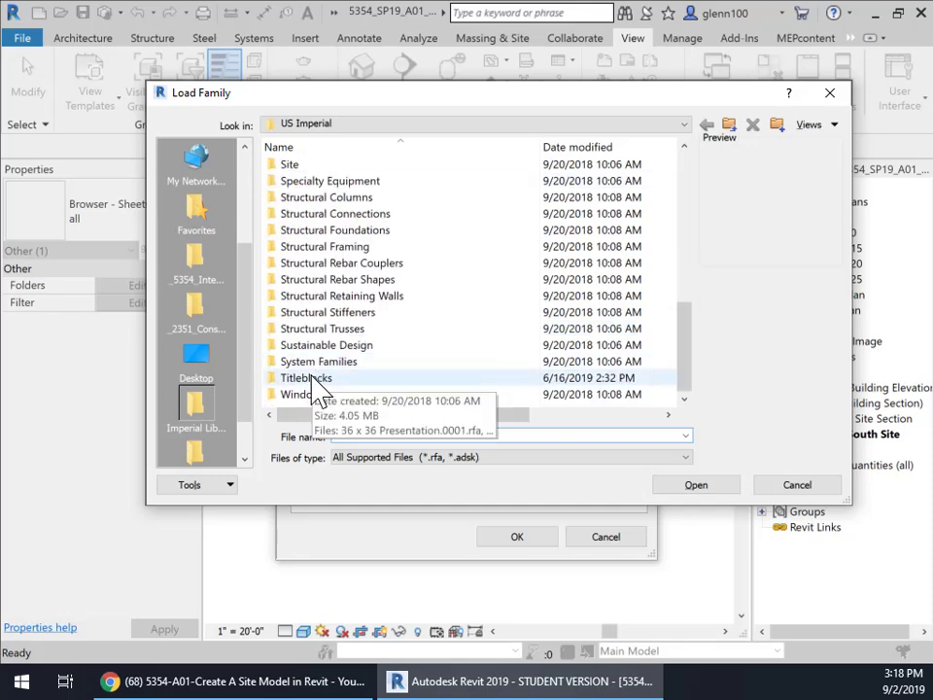
pyautogui.doubleClick(315, 379)
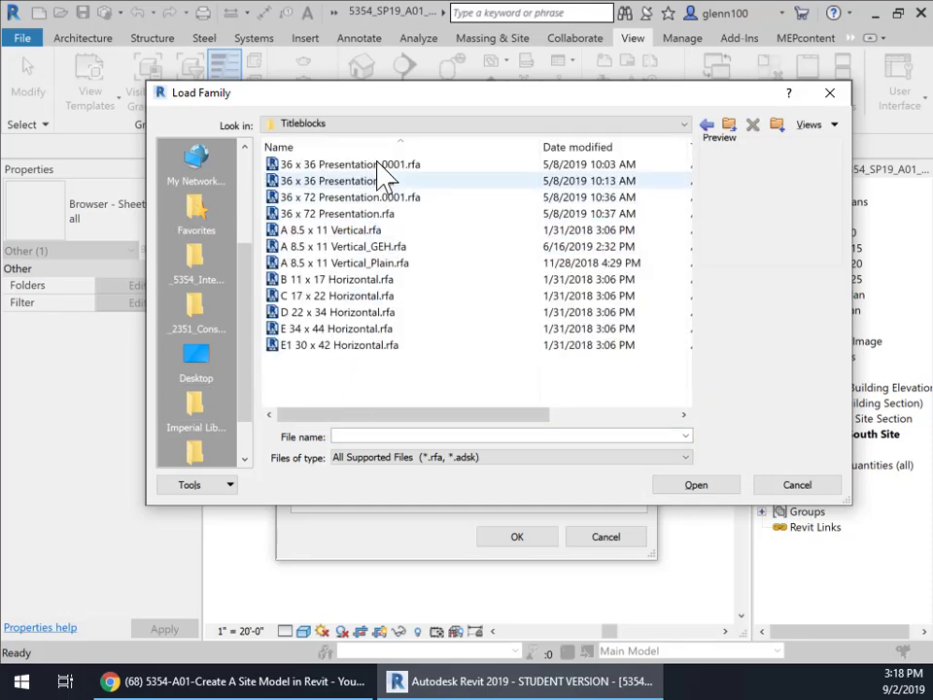
pyautogui.click(796, 489)
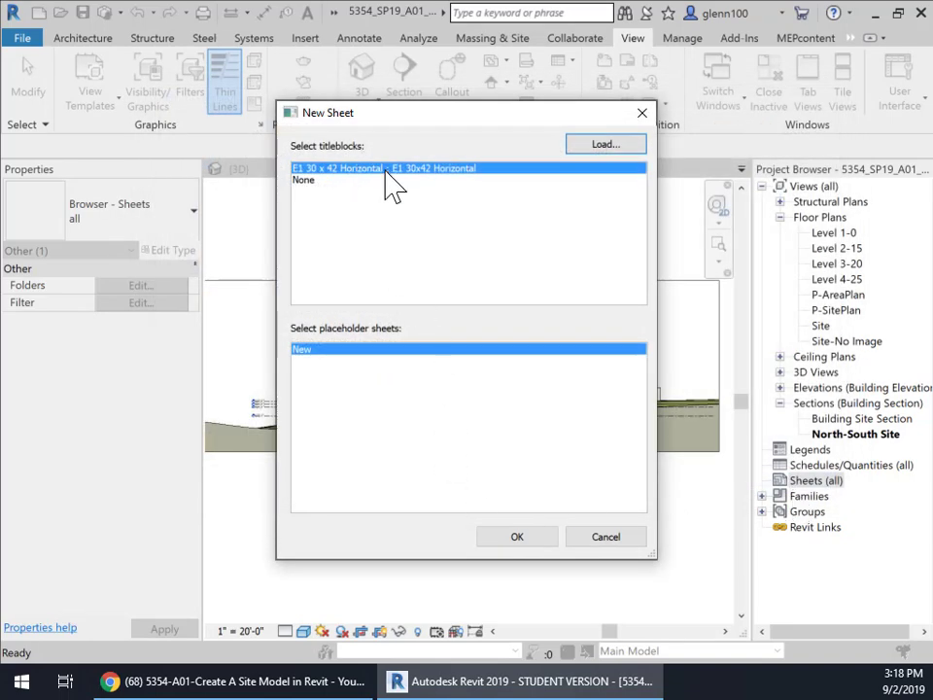
# Create the sheet with the E1 30 x 42 Horizontal titleblock
pyautogui.click(515, 539)
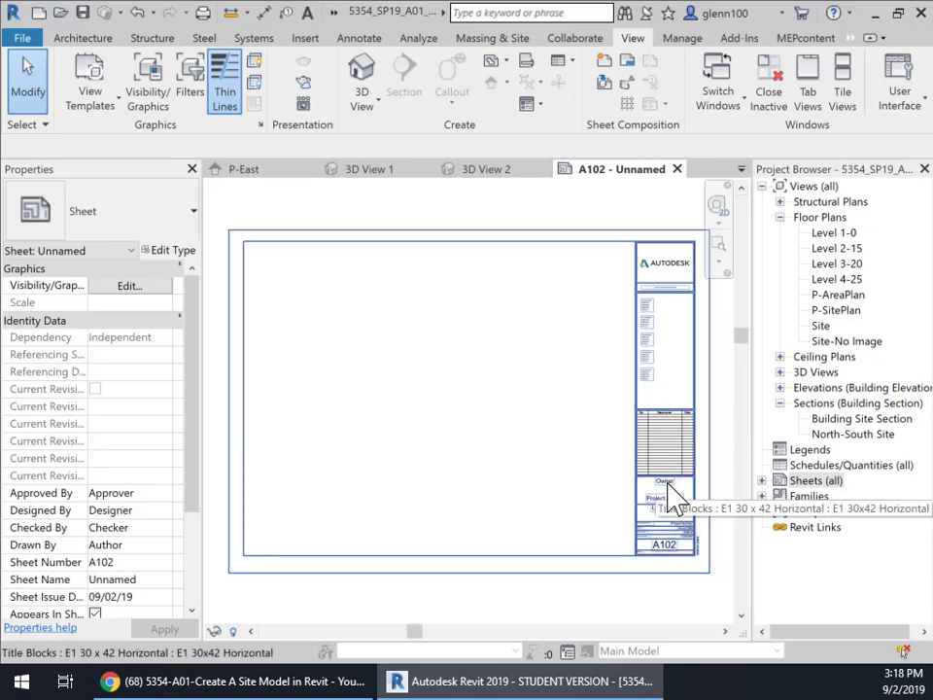
# Examine the new sheet's title block, including its project fields, sheet name and number, time stamp and editable properties
pyautogui.scroll(2, 672, 494)
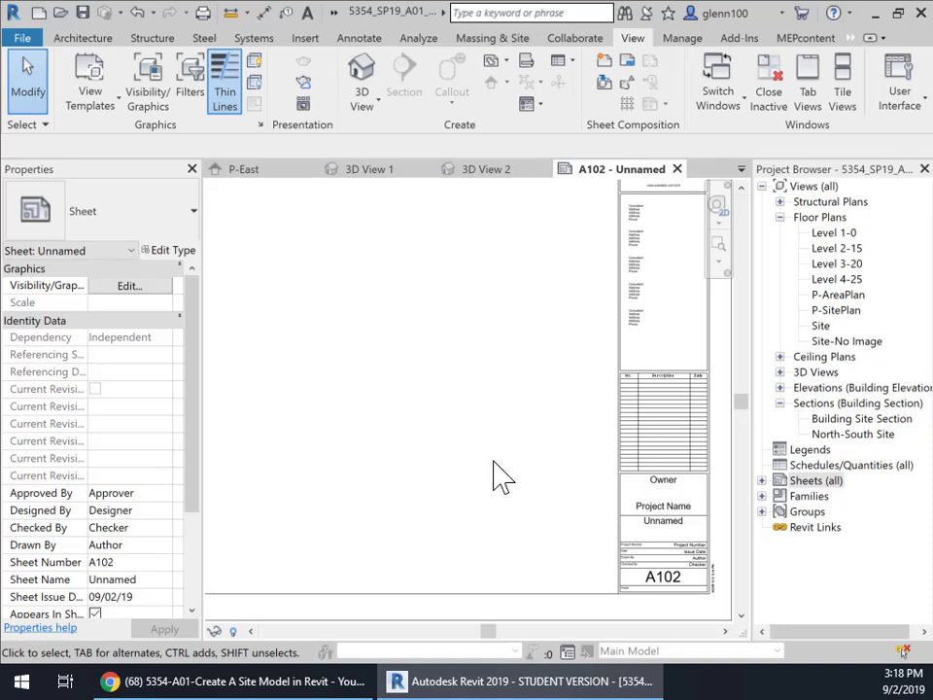
pyautogui.scroll(-1, 498, 476)
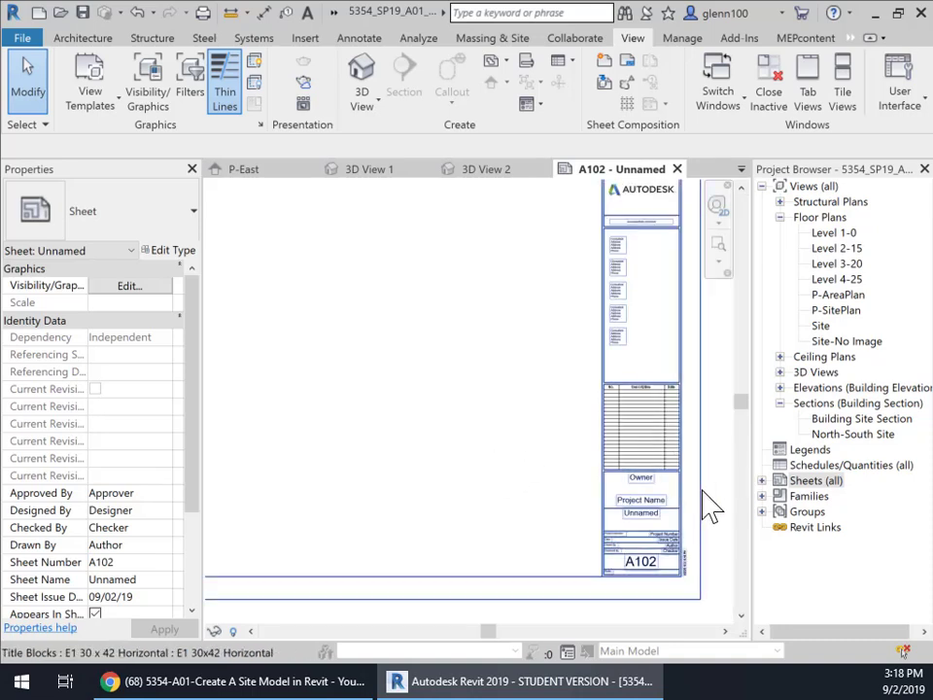
pyautogui.scroll(4, 708, 505)
pyautogui.scroll(3, 688, 554)
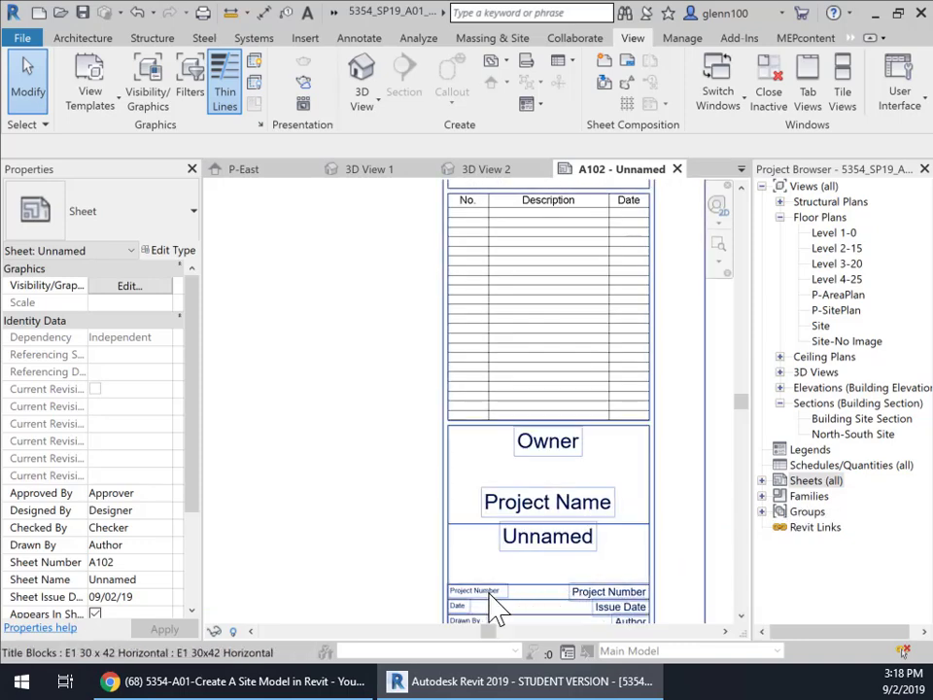
pyautogui.click(495, 610)
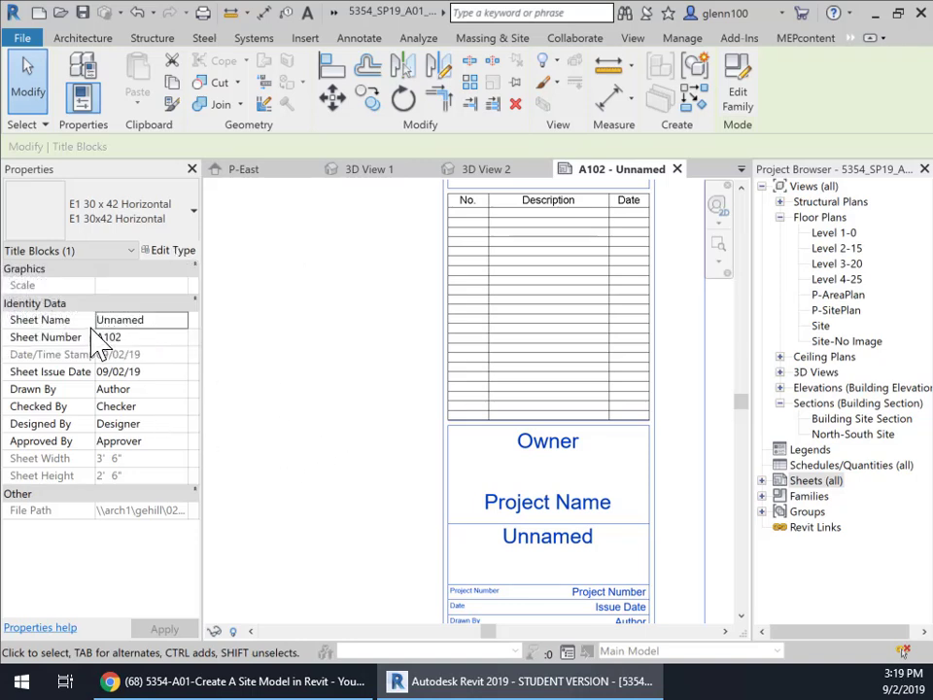
pyautogui.scroll(-2, 671, 600)
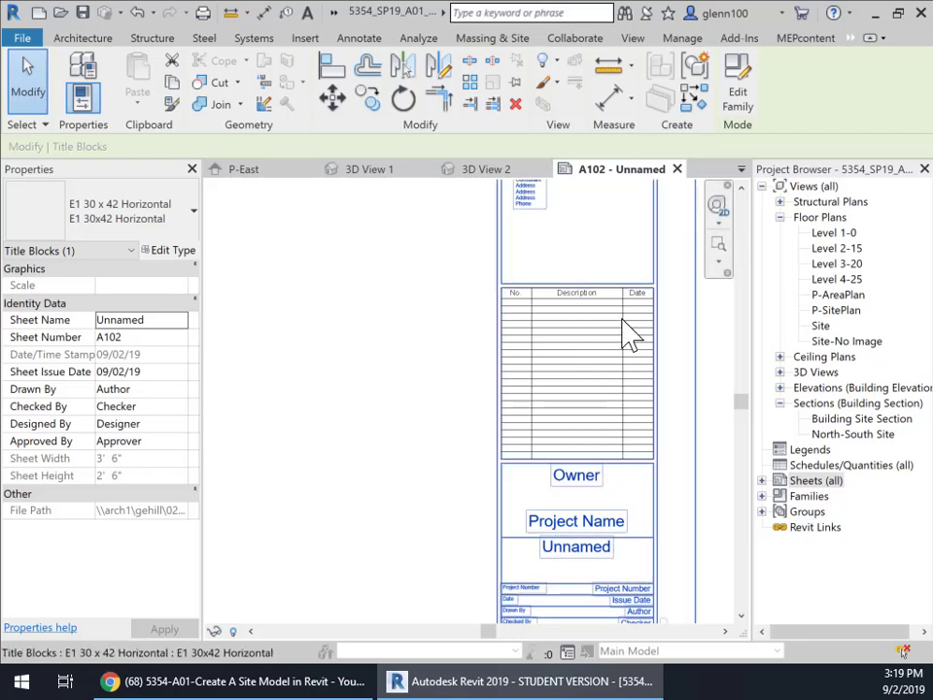
pyautogui.scroll(-3, 622, 336)
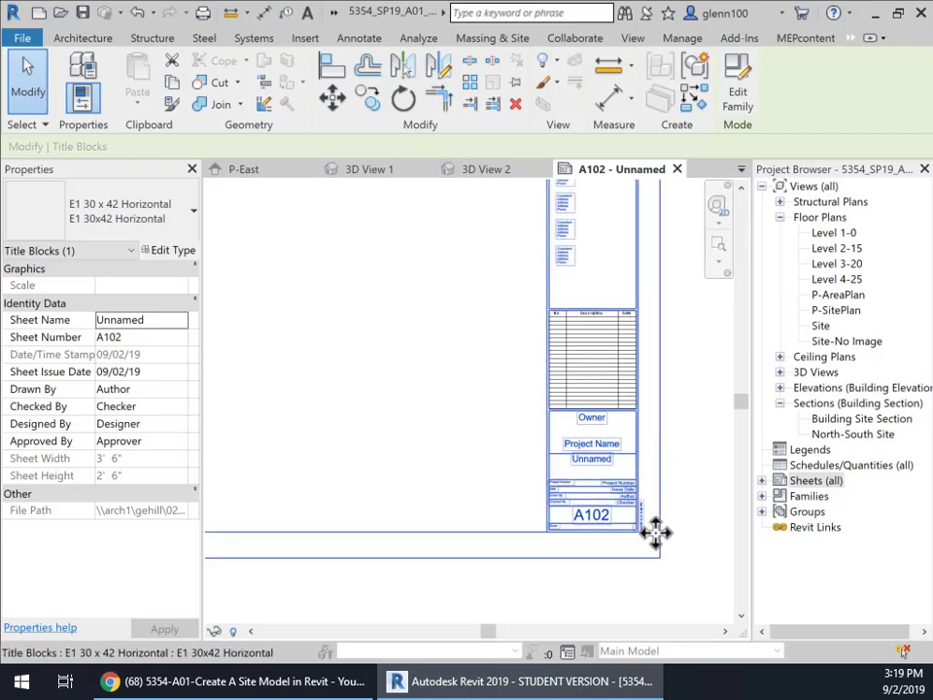
pyautogui.scroll(5, 661, 532)
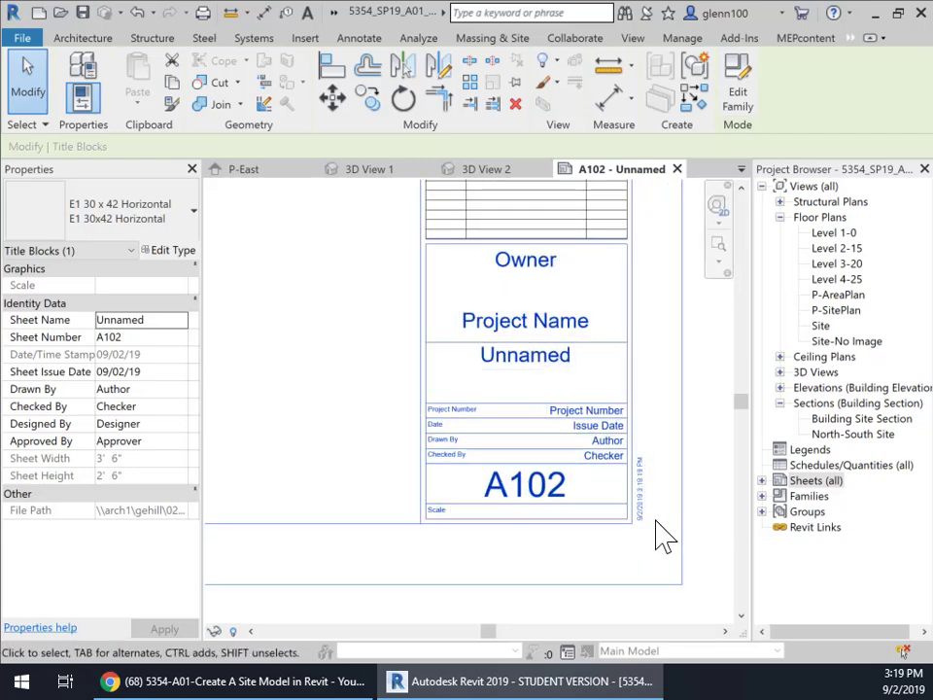
pyautogui.scroll(3, 661, 535)
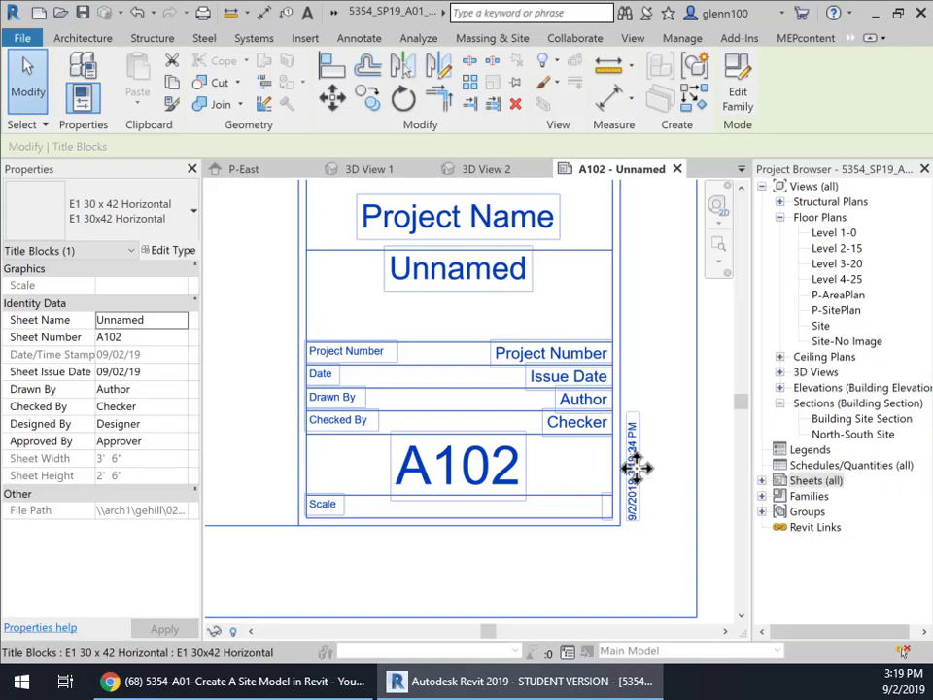
pyautogui.scroll(-3, 494, 462)
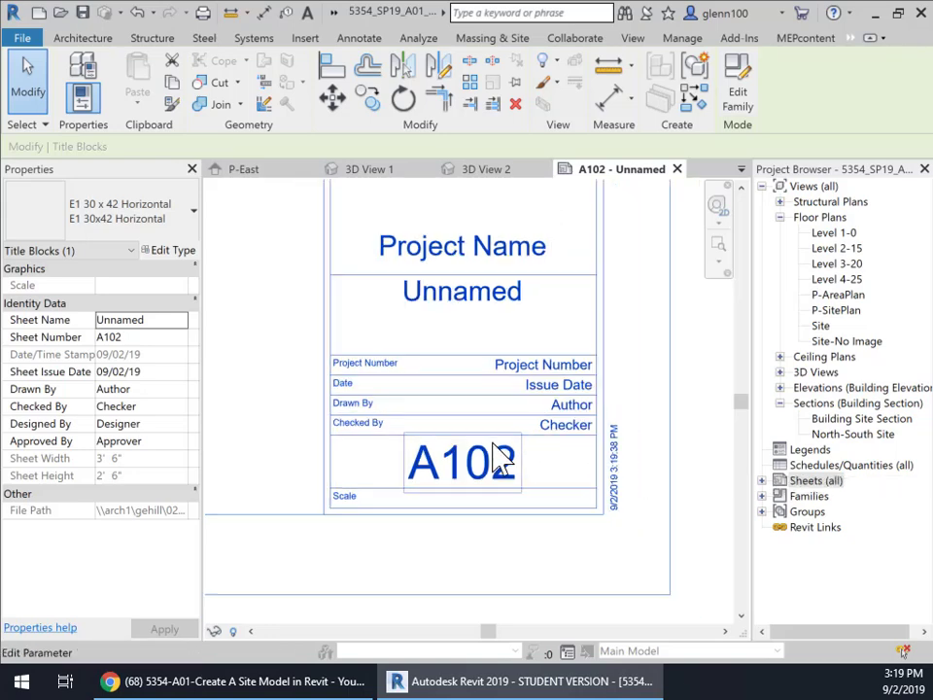
pyautogui.scroll(-3, 500, 458)
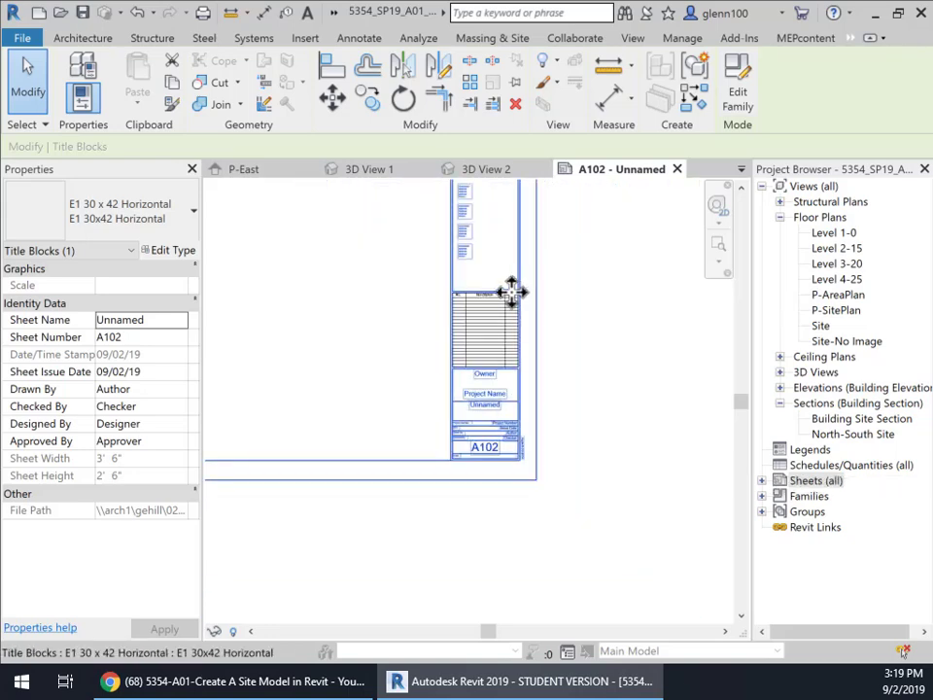
pyautogui.scroll(-1, 512, 292)
pyautogui.moveTo(485, 273); pyautogui.dragTo(623, 377, button='middle')
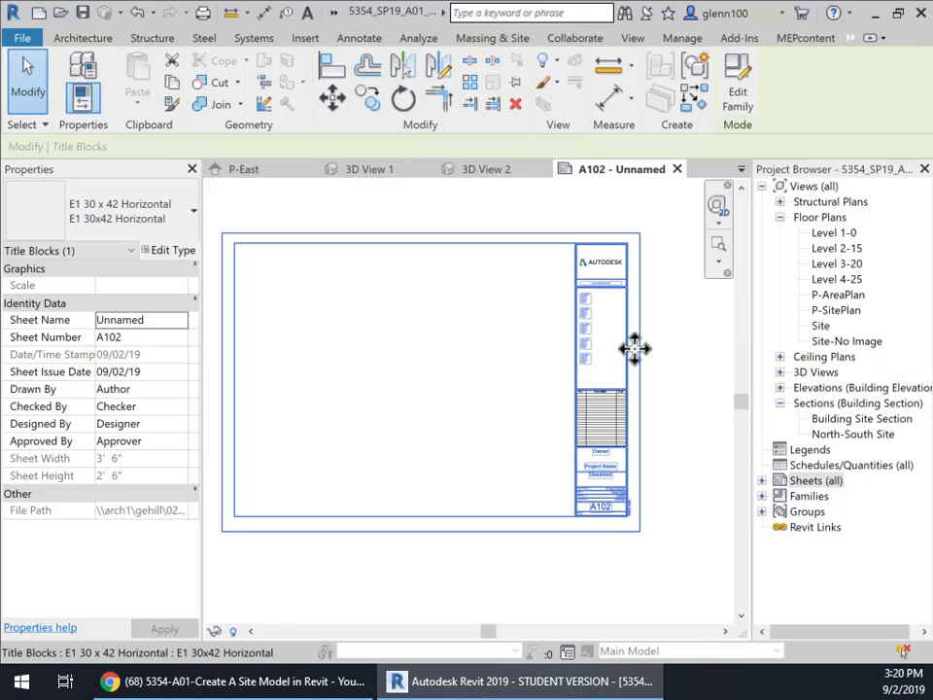
# Open the sheet's title block family for editing and move the vertical date label outside the sheet's outer border
pyautogui.rightClick(606, 246)
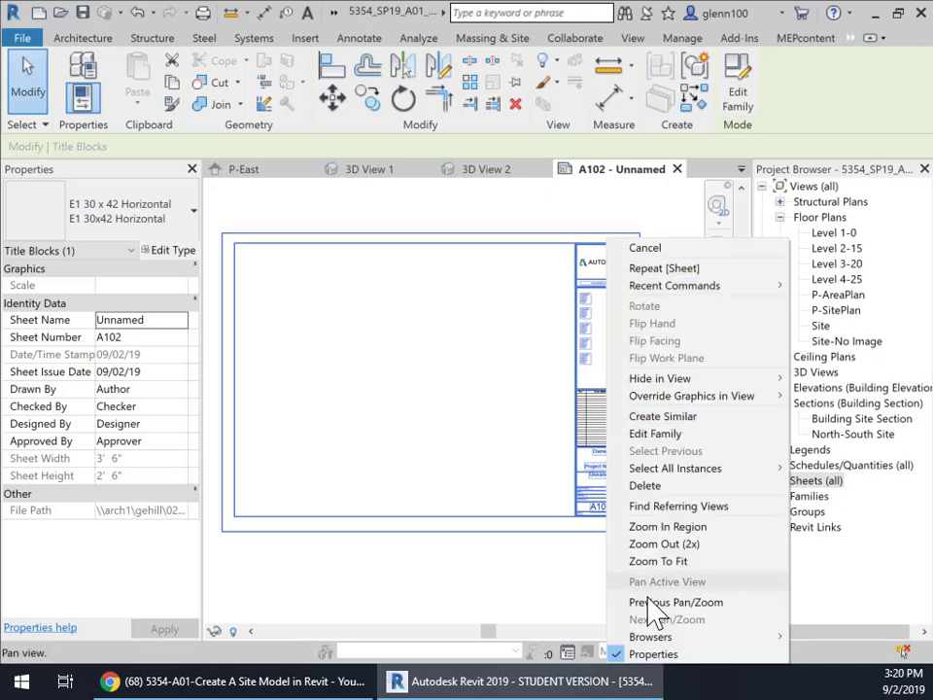
pyautogui.click(669, 437)
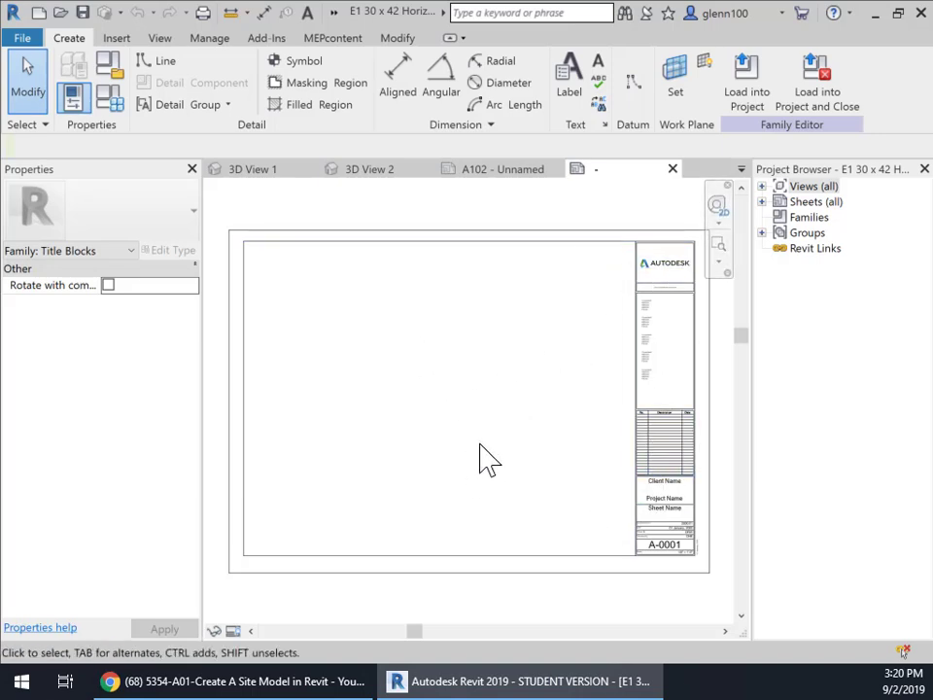
pyautogui.scroll(3, 673, 557)
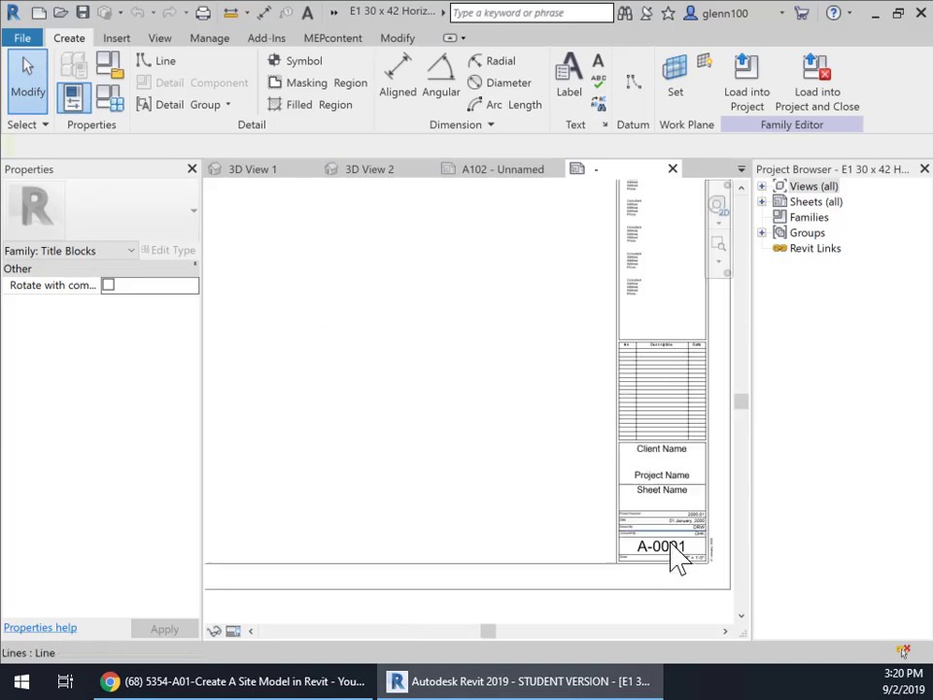
pyautogui.moveTo(678, 559); pyautogui.dragTo(494, 416, button='middle')
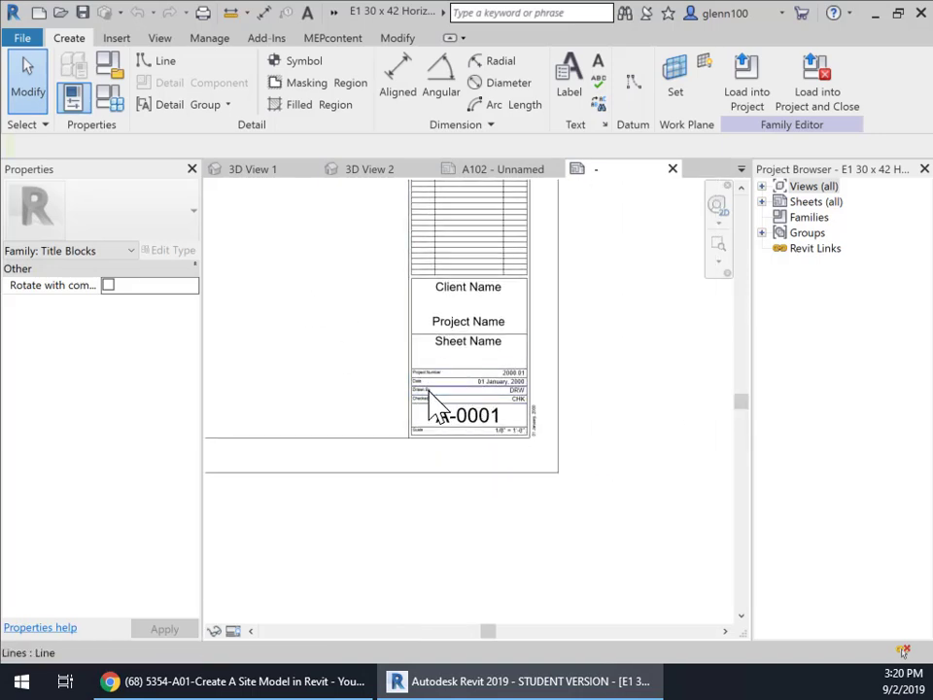
pyautogui.scroll(1, 544, 433)
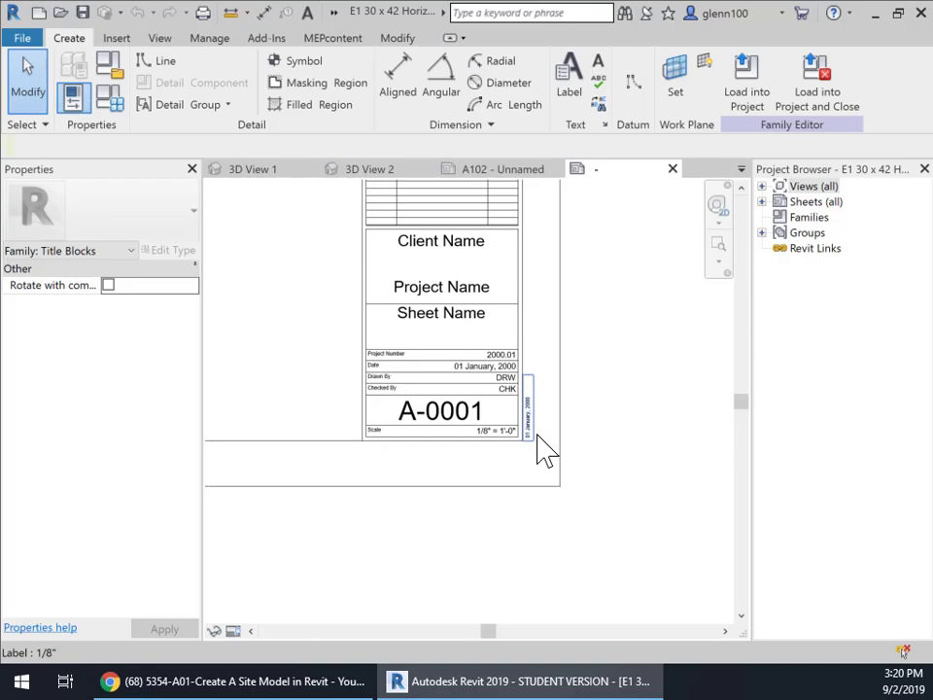
pyautogui.click(533, 439)
pyautogui.moveTo(534, 416); pyautogui.dragTo(574, 460)
pyautogui.scroll(-5, 574, 460)
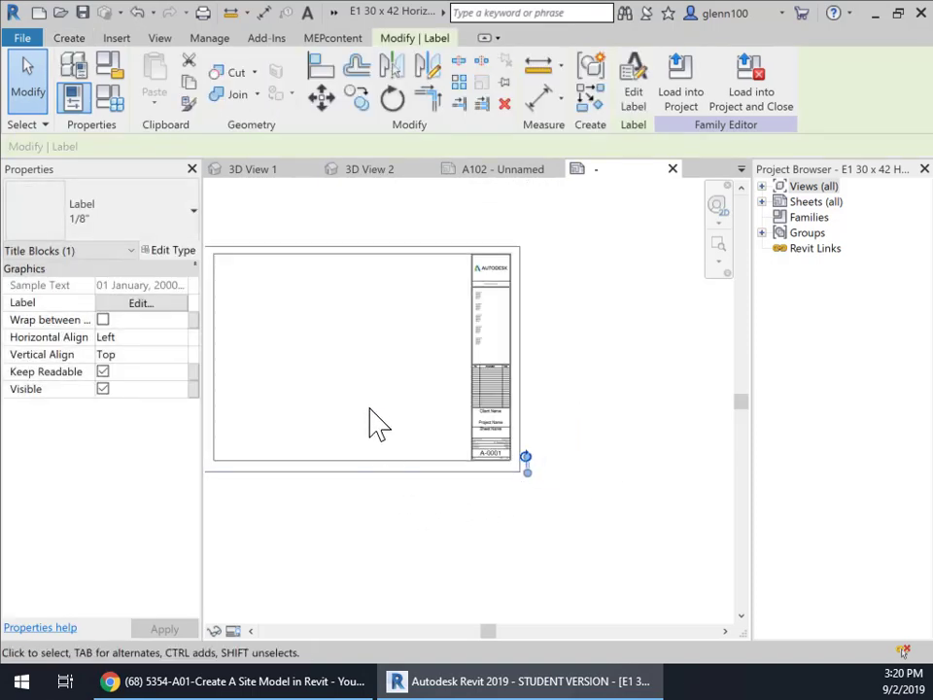
pyautogui.moveTo(394, 380); pyautogui.dragTo(509, 417, button='middle')
pyautogui.scroll(5, 465, 400)
pyautogui.scroll(-5, 464, 399)
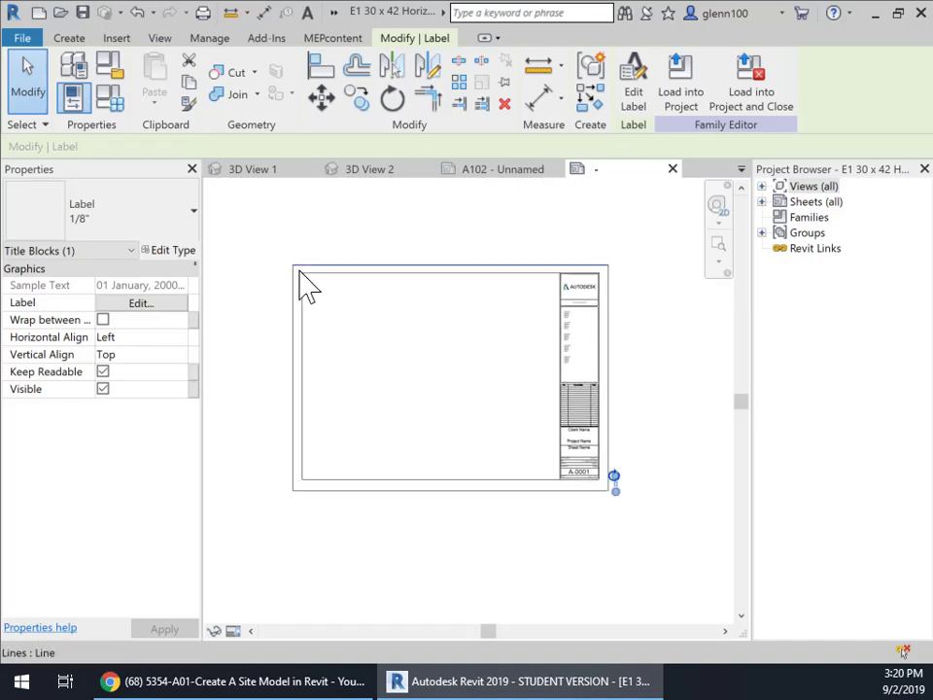
pyautogui.scroll(4, 307, 286)
pyautogui.moveTo(515, 262); pyautogui.dragTo(571, 483)
pyautogui.scroll(-5, 338, 294)
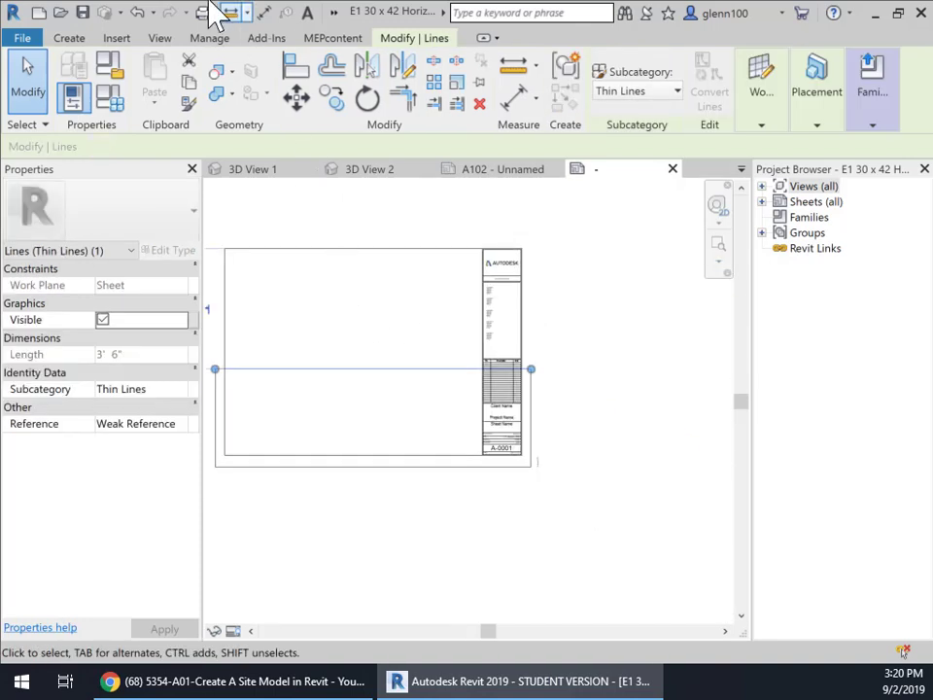
pyautogui.click(142, 15)
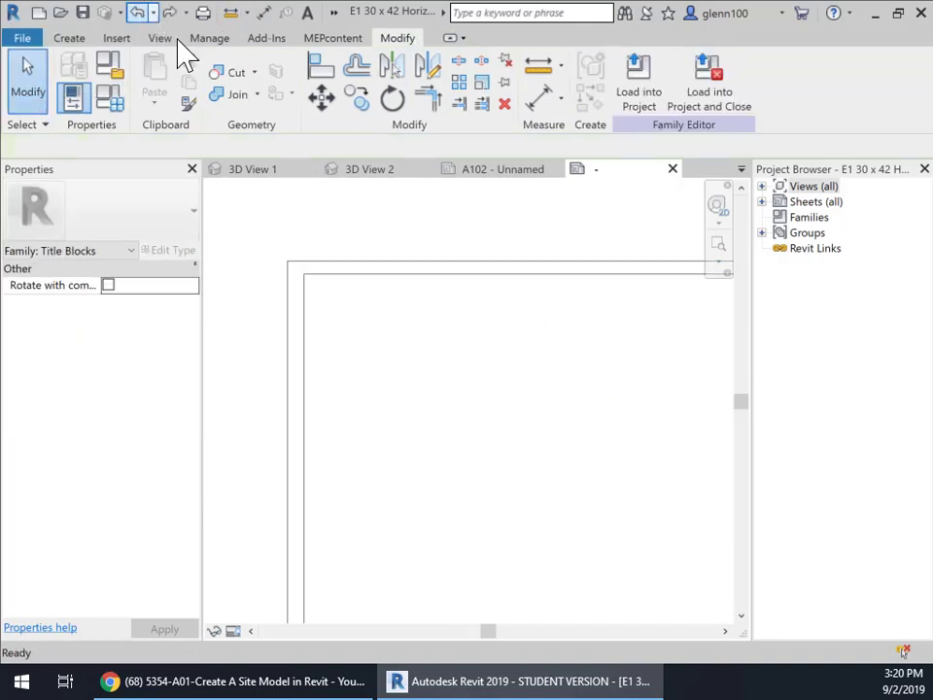
pyautogui.scroll(-4, 519, 408)
pyautogui.moveTo(620, 457); pyautogui.dragTo(555, 388, button='middle')
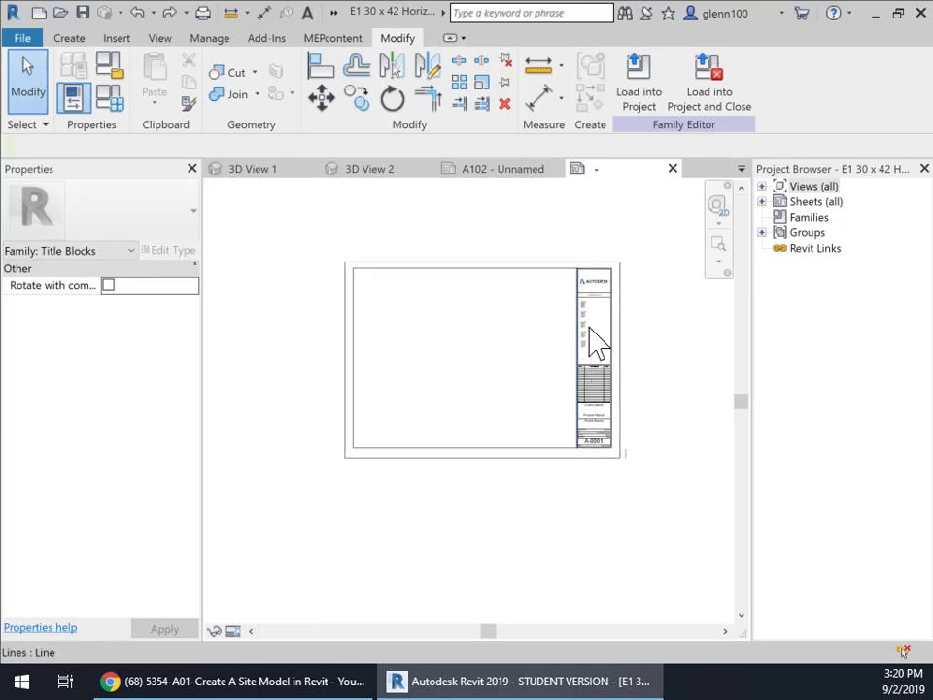
pyautogui.moveTo(550, 241); pyautogui.dragTo(616, 443)
pyautogui.click(616, 443)
pyautogui.press('Escape')
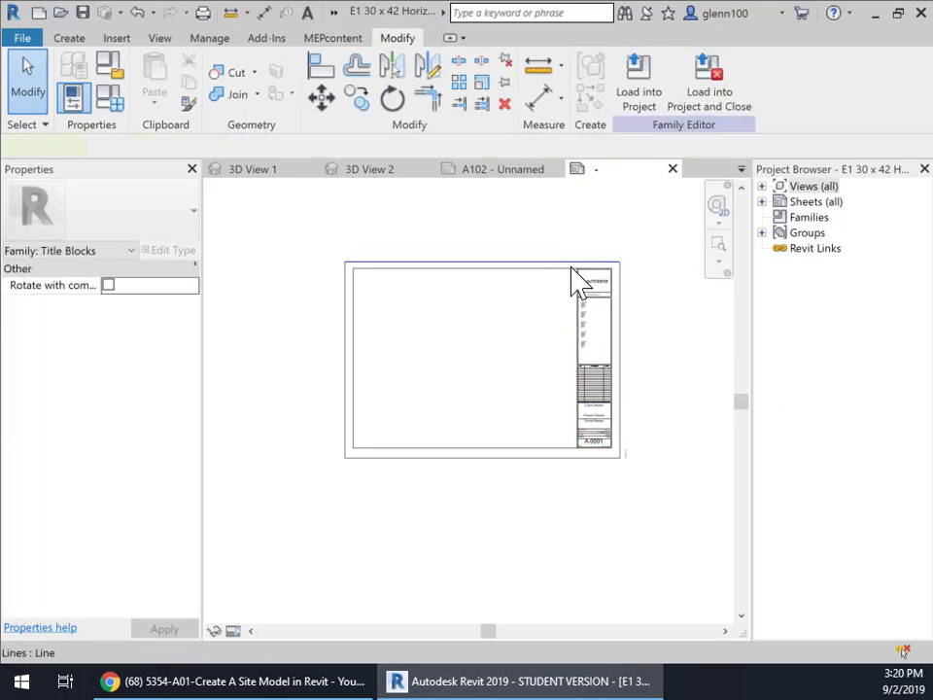
pyautogui.moveTo(574, 263); pyautogui.dragTo(603, 386)
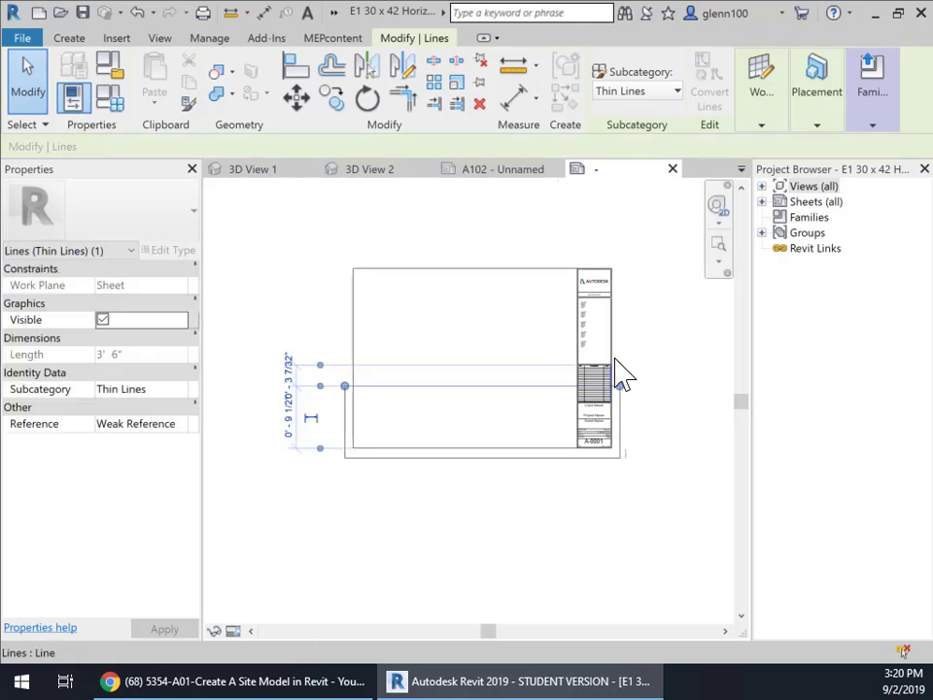
pyautogui.click(137, 13)
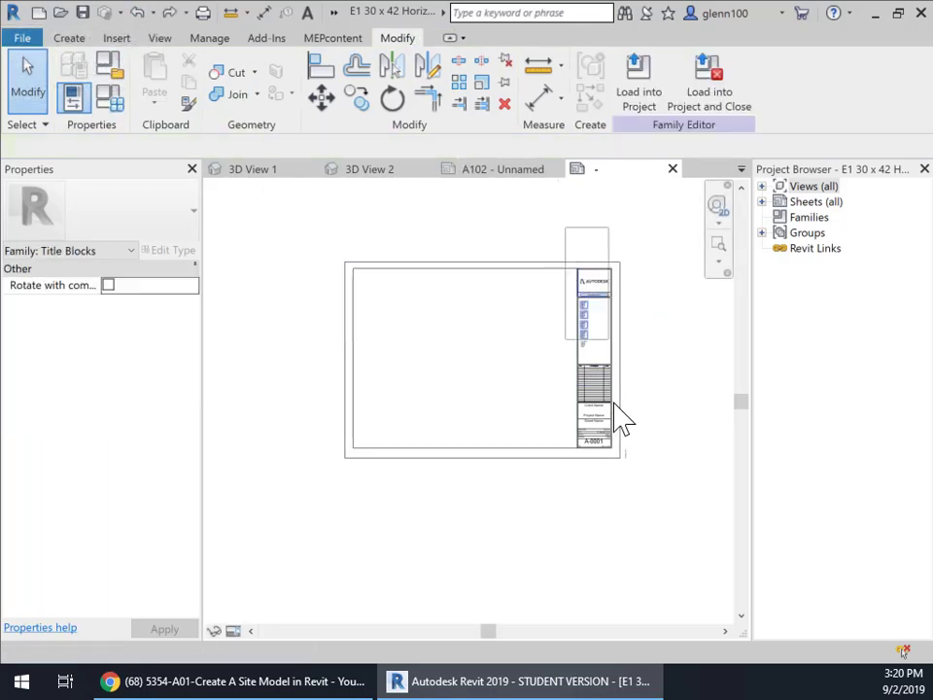
# Delete the title block column with its logo, labels and revision table, plus the lower inner border line
pyautogui.moveTo(615, 406); pyautogui.dragTo(616, 451)
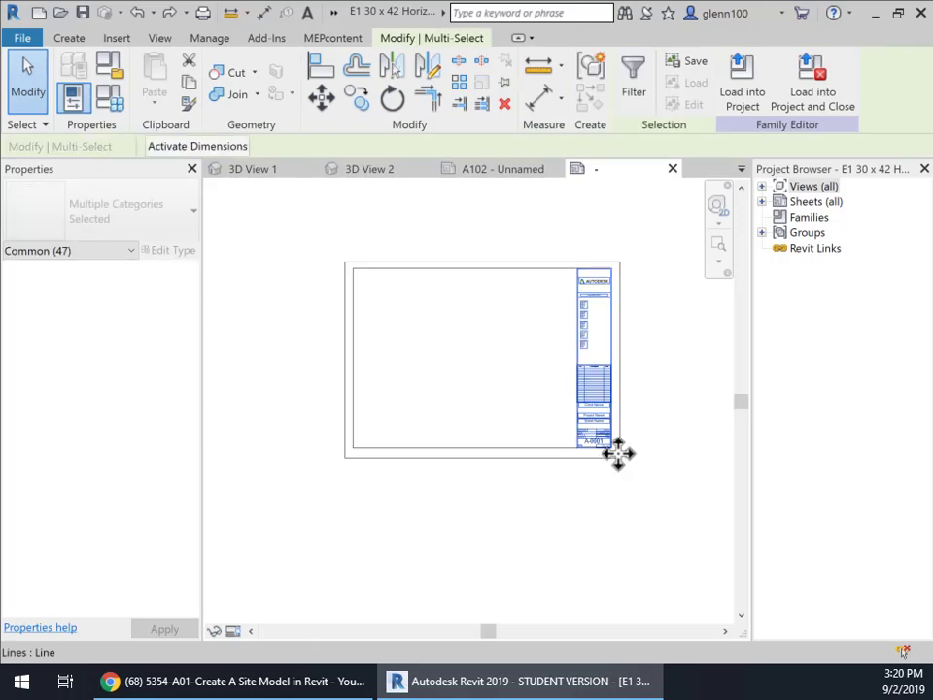
pyautogui.press('Delete')
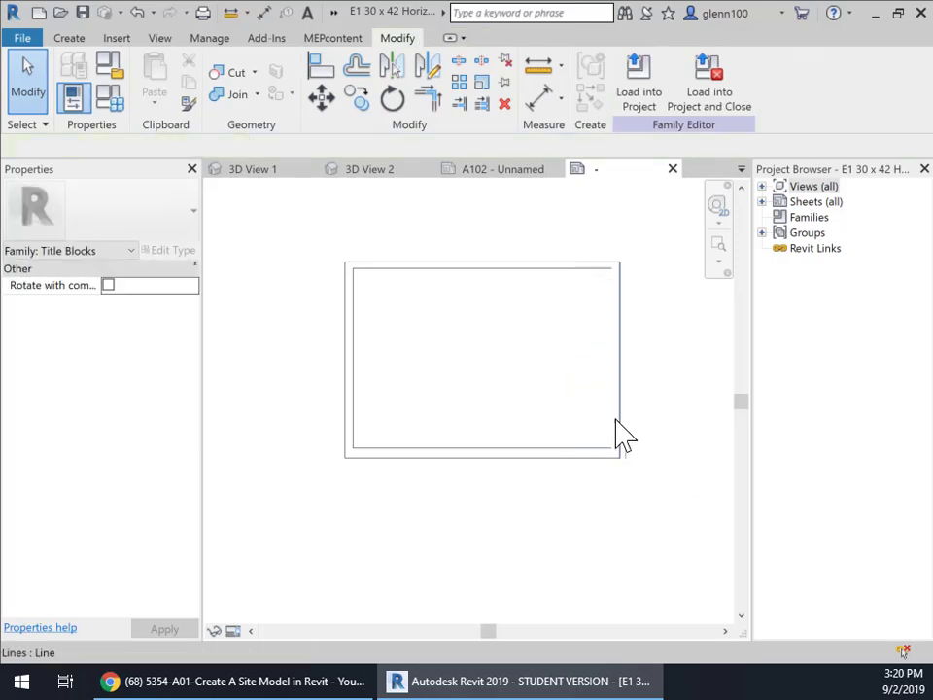
pyautogui.click(454, 439)
pyautogui.press('Delete')
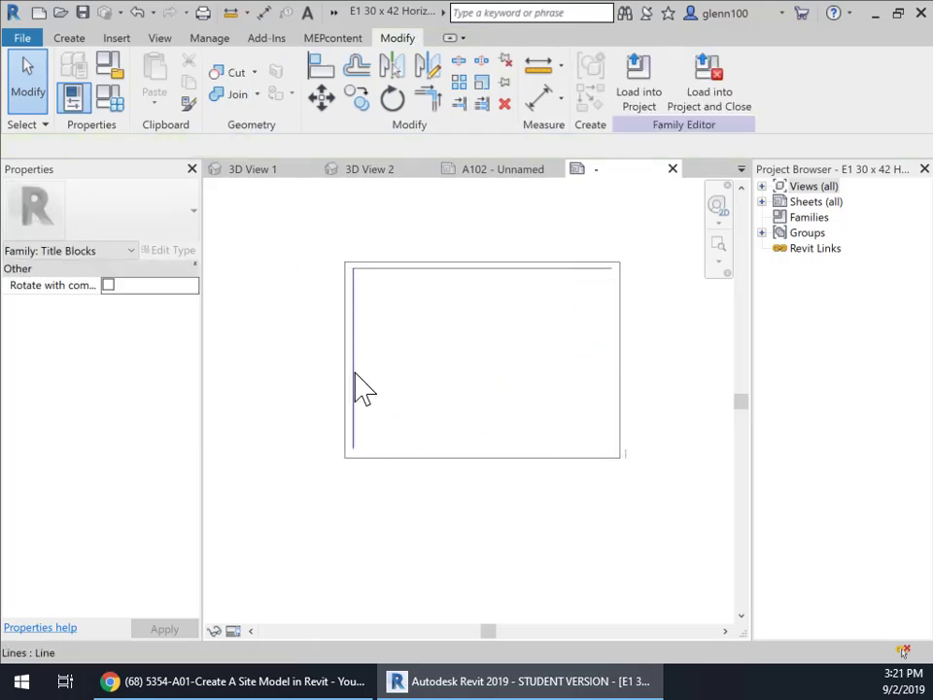
# Delete the remaining left and top inner border lines of the title block
pyautogui.press('Delete')
pyautogui.click(468, 269)
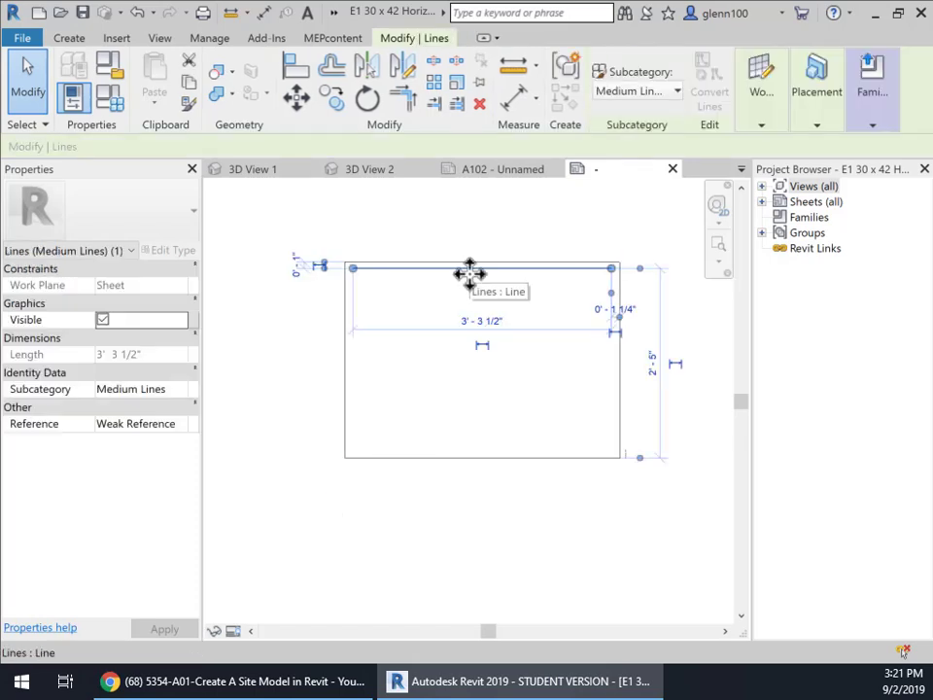
pyautogui.press('Delete')
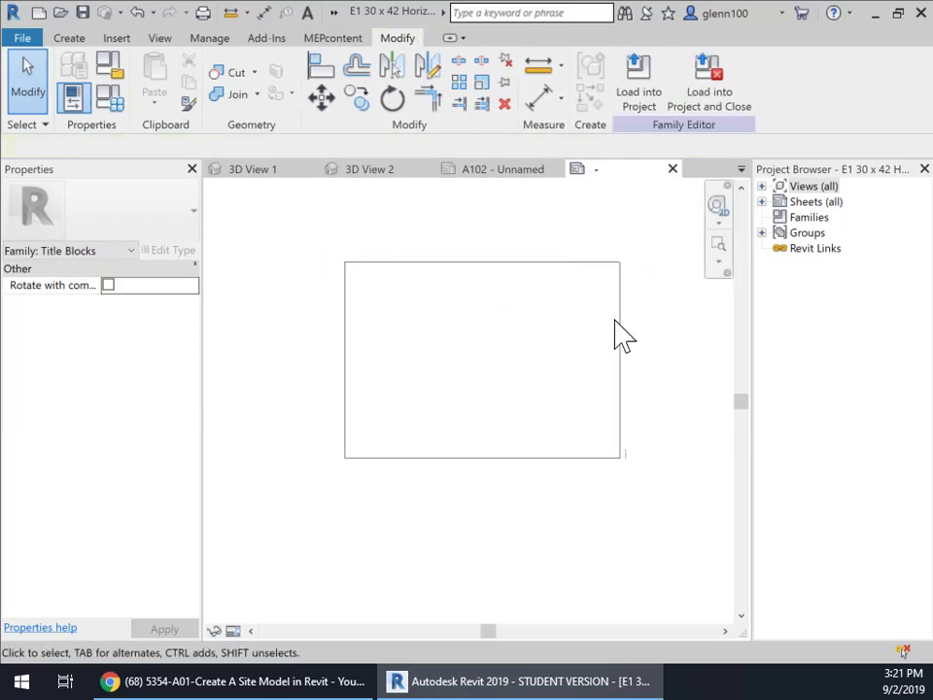
# Set the outer border's width to 36 inches by relocating its left vertical line
pyautogui.click(415, 262)
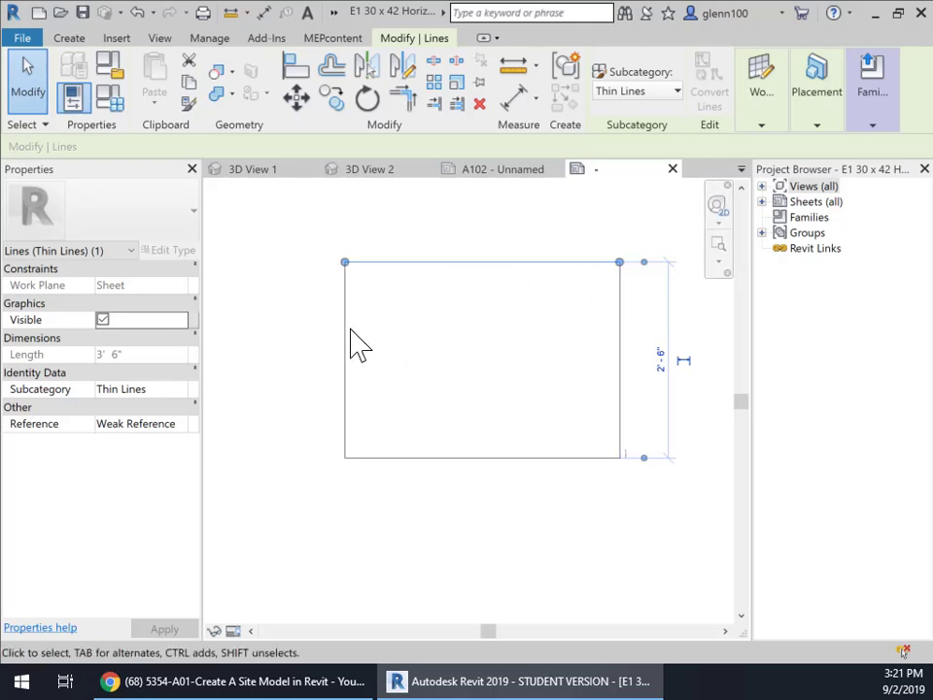
pyautogui.click(351, 361)
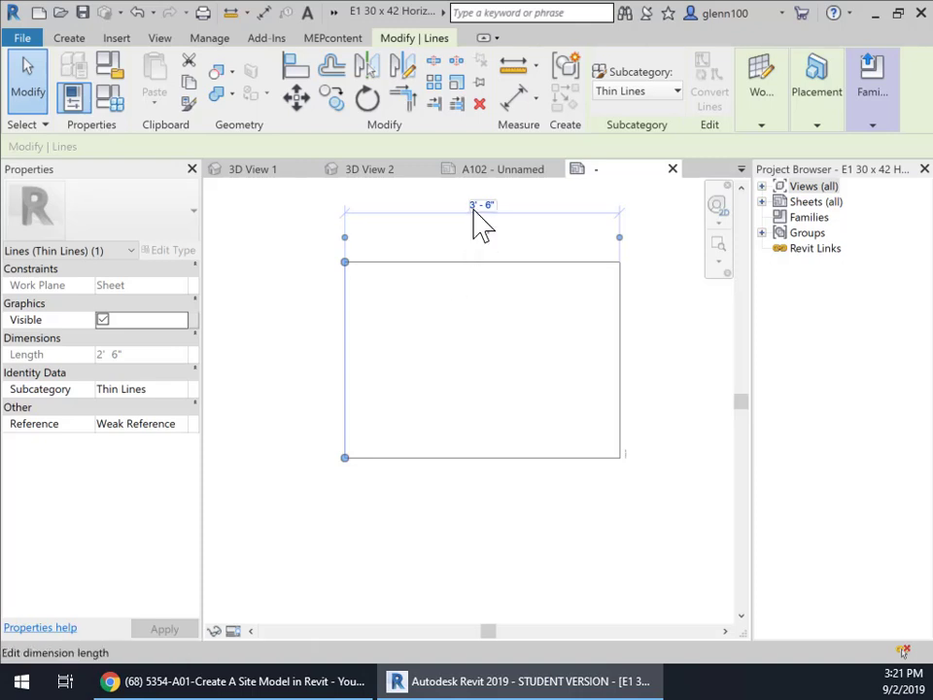
pyautogui.click(475, 208)
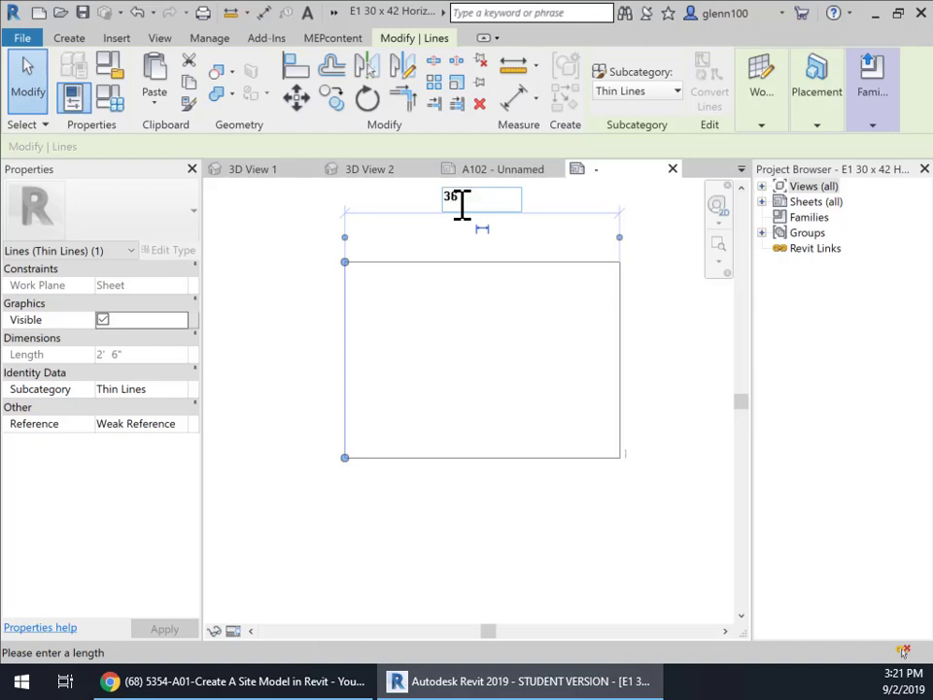
pyautogui.press('Return')
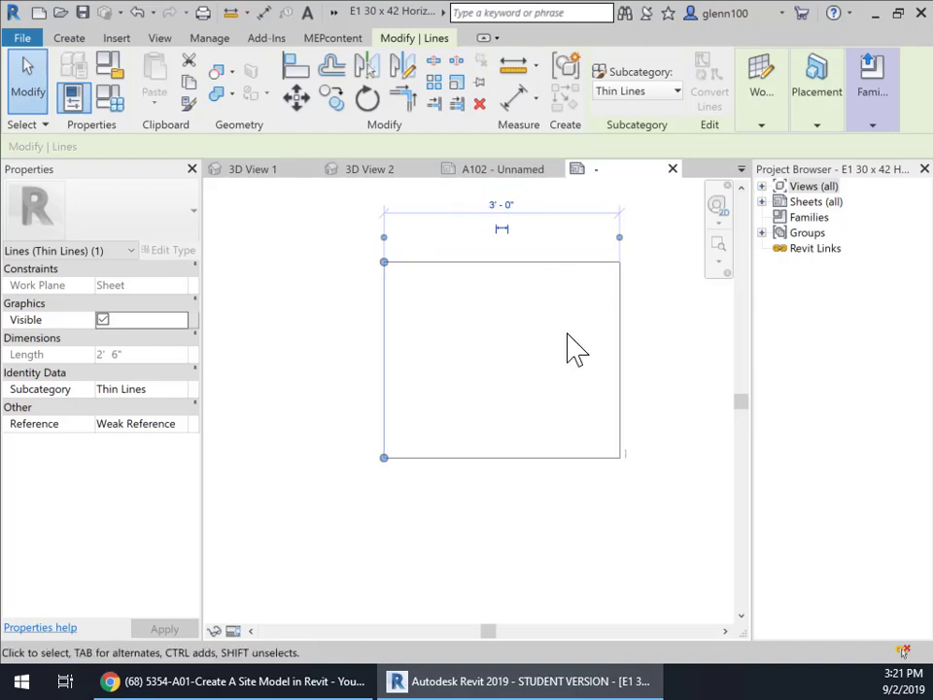
# Set the outer border's height to 6' by relocating its bottom line
pyautogui.click(439, 458)
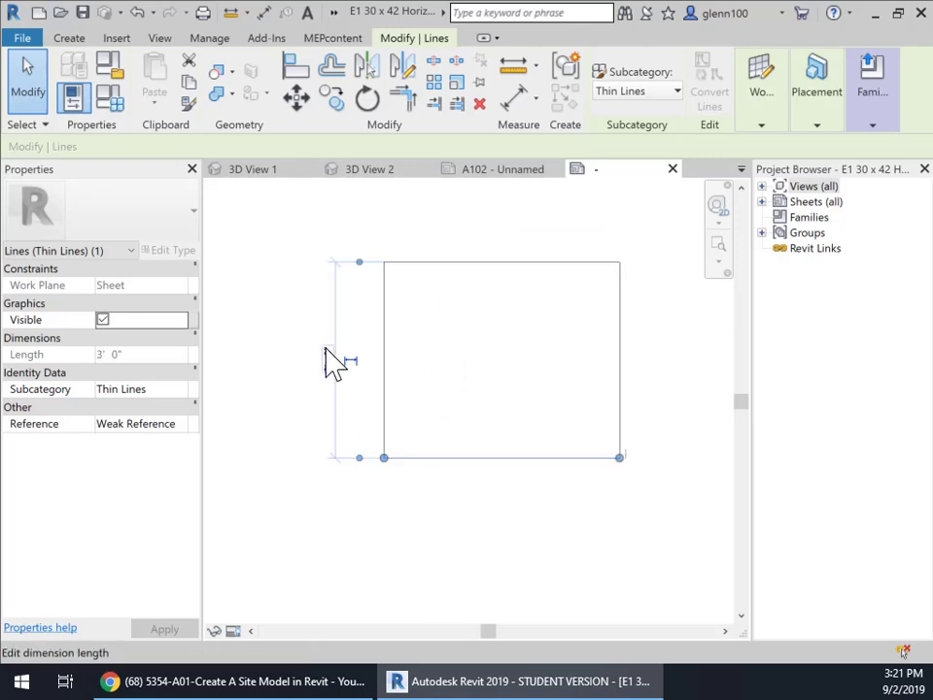
pyautogui.click(326, 356)
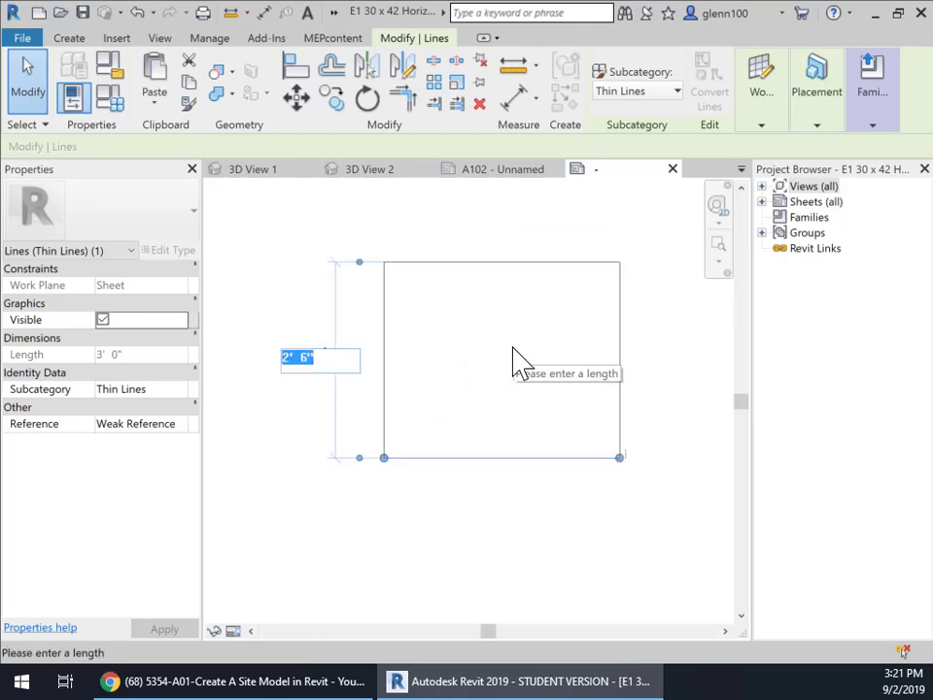
pyautogui.write("6'")
pyautogui.press('Return')
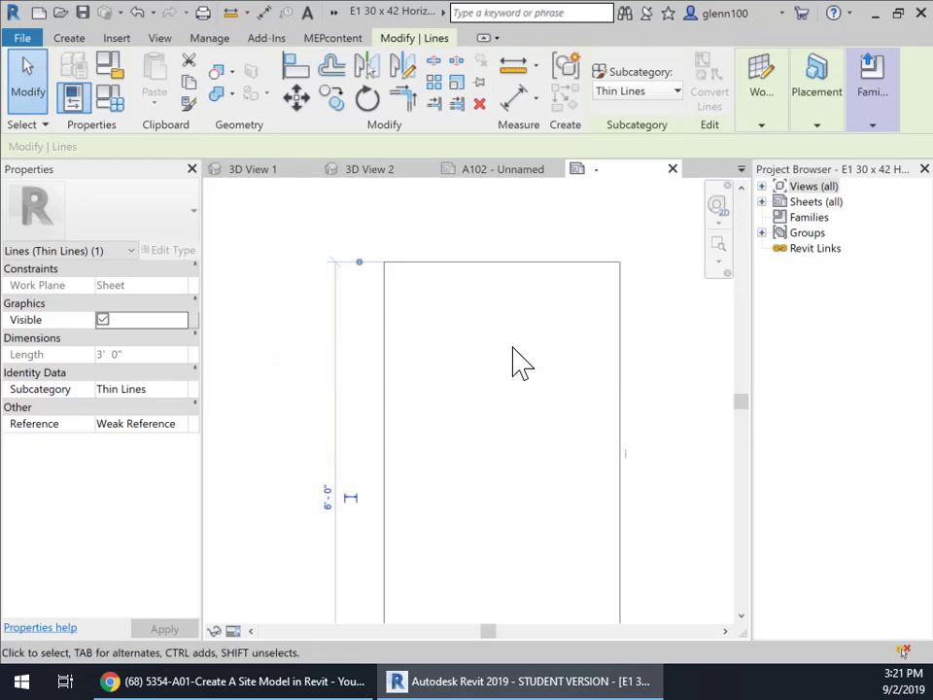
pyautogui.scroll(-2, 423, 423)
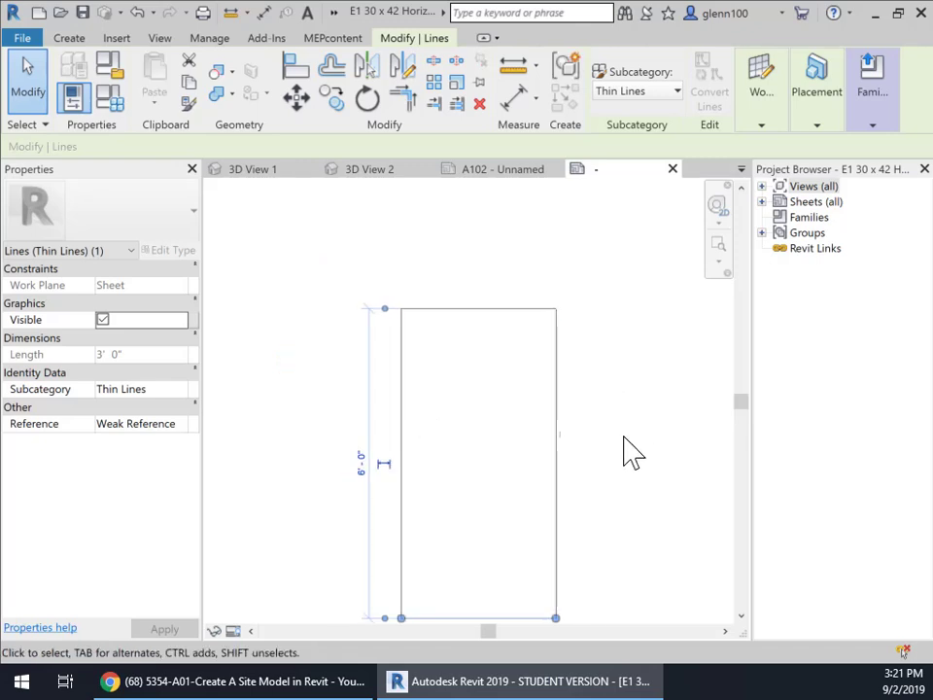
# Move the vertical date label down along the border's right edge, just outside its lower right corner
pyautogui.scroll(2, 630, 452)
pyautogui.press('Escape')
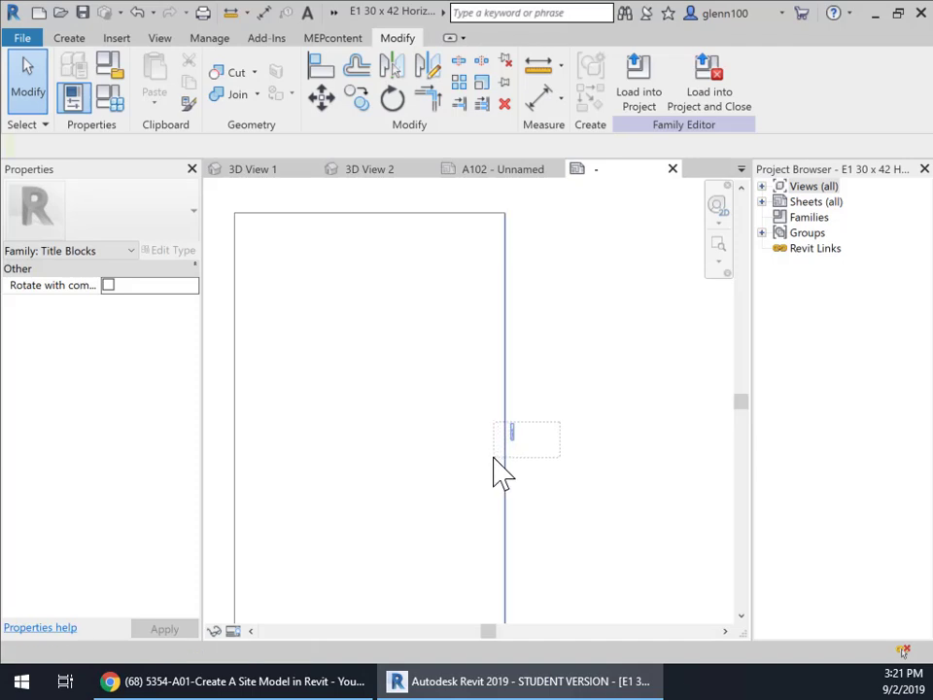
pyautogui.moveTo(494, 457); pyautogui.dragTo(493, 458)
pyautogui.scroll(2, 525, 449)
pyautogui.moveTo(547, 454); pyautogui.dragTo(558, 292, button='middle')
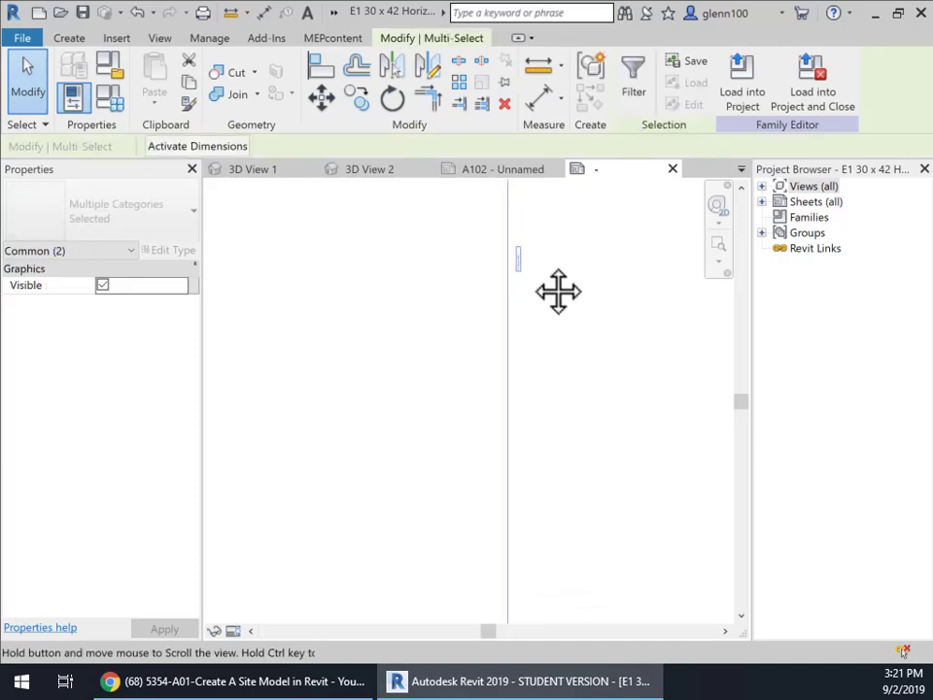
pyautogui.scroll(-1, 538, 277)
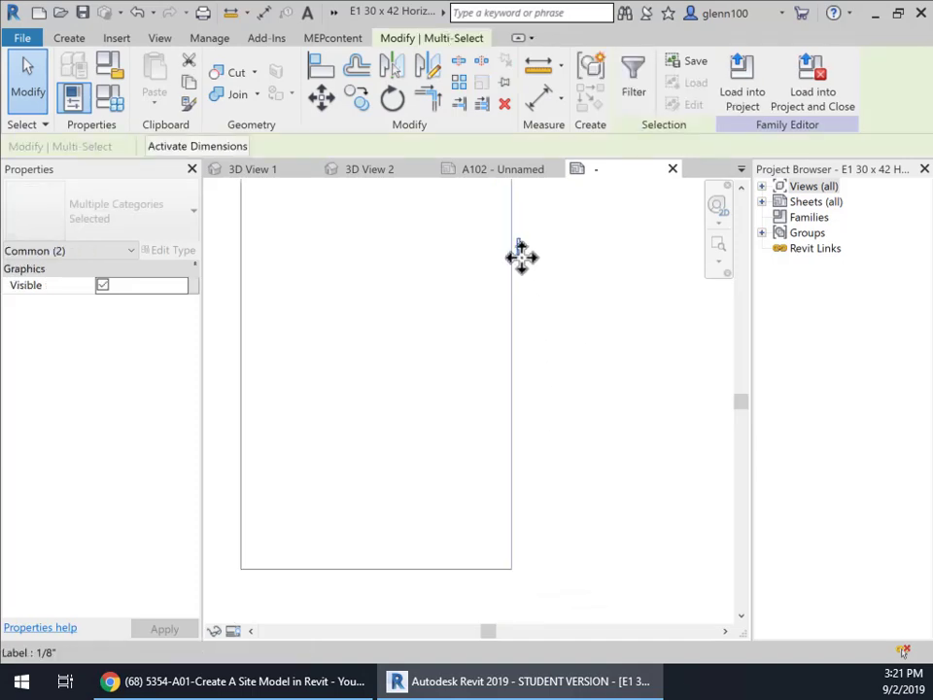
pyautogui.moveTo(522, 256); pyautogui.dragTo(521, 549)
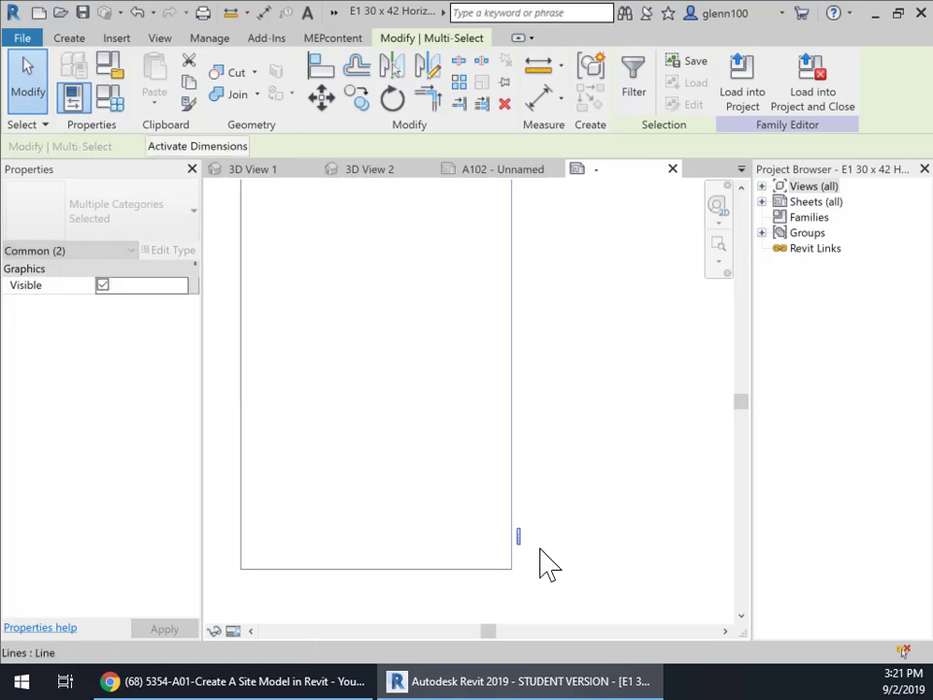
pyautogui.scroll(1, 535, 578)
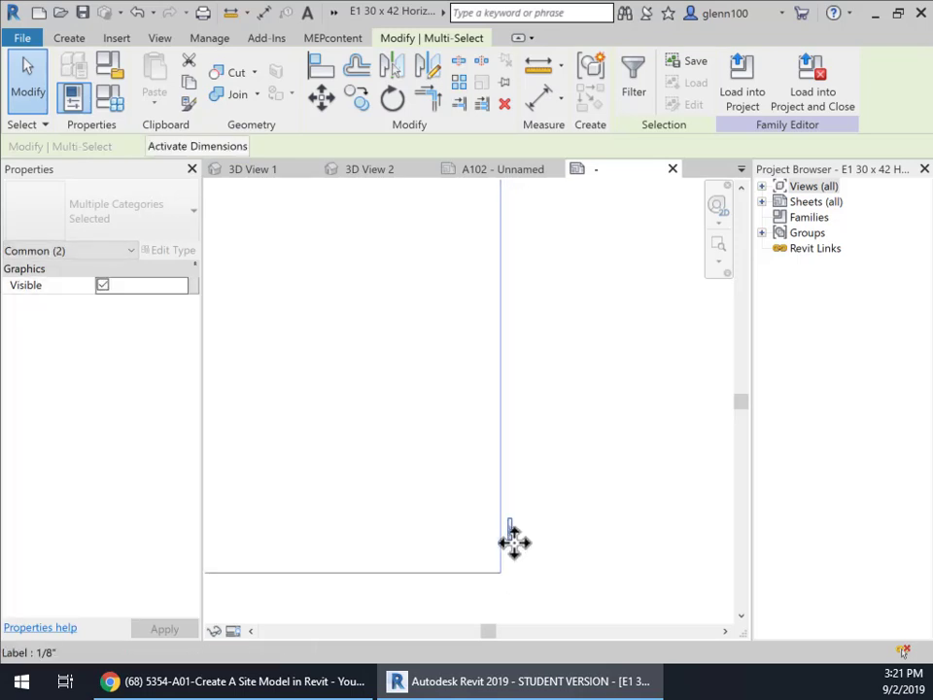
pyautogui.moveTo(500, 545)
pyautogui.mouseDown()
pyautogui.moveTo(469, 554)
pyautogui.moveTo(494, 556)
pyautogui.mouseUp()
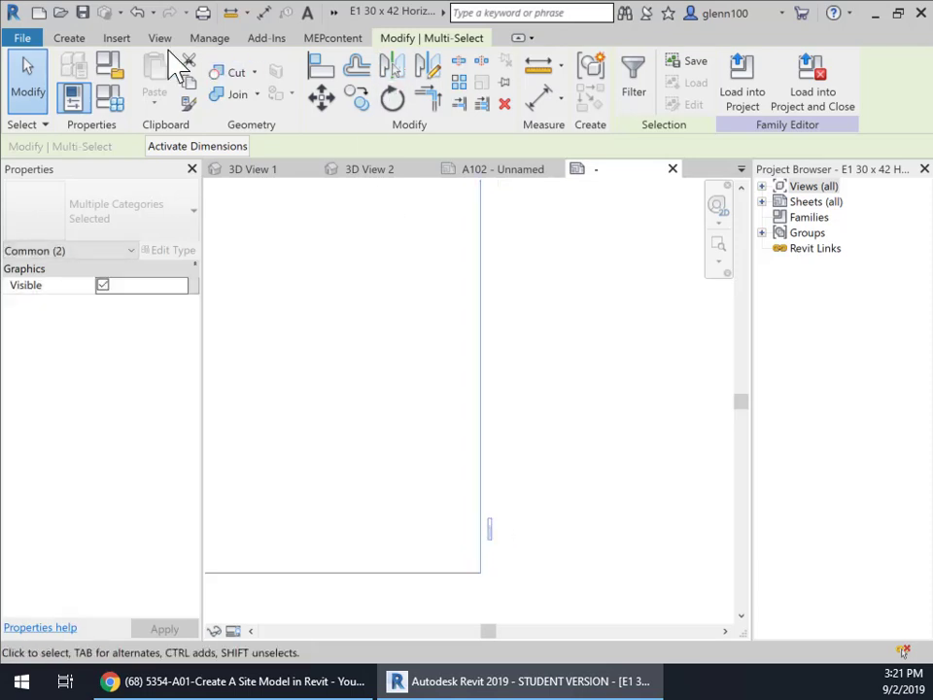
pyautogui.click(137, 13)
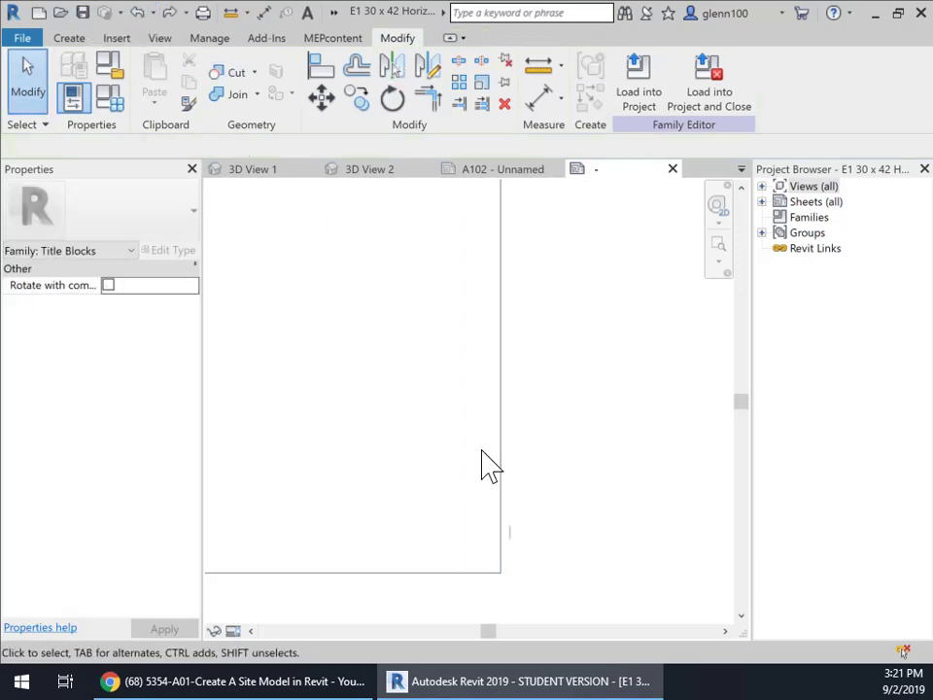
# Select only the date label and move it inside the border near the lower right corner
pyautogui.click(509, 540)
pyautogui.scroll(1, 525, 562)
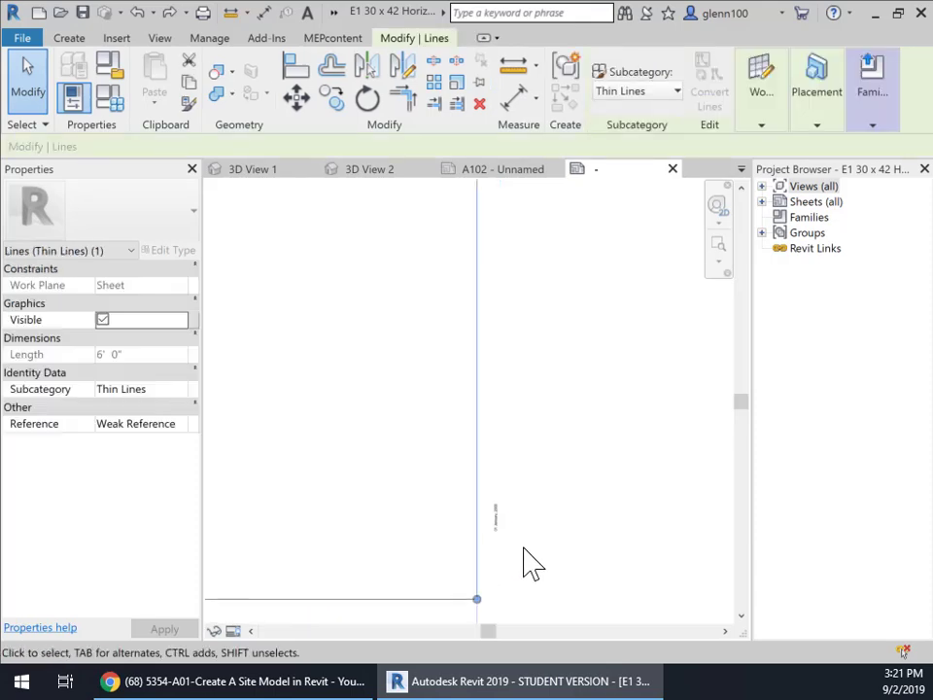
pyautogui.click(501, 546)
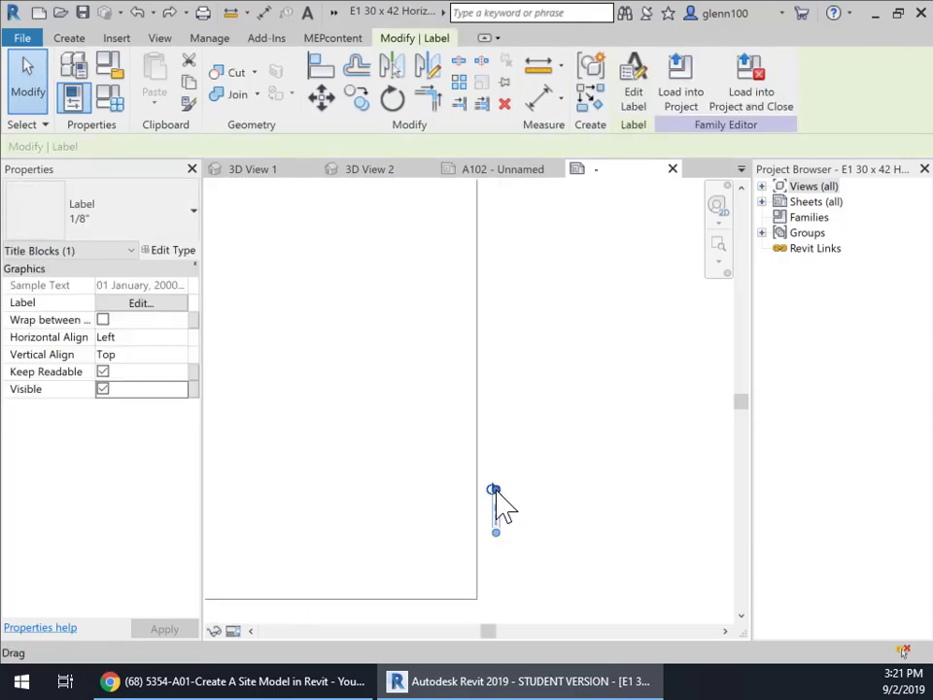
pyautogui.moveTo(493, 515); pyautogui.dragTo(423, 523)
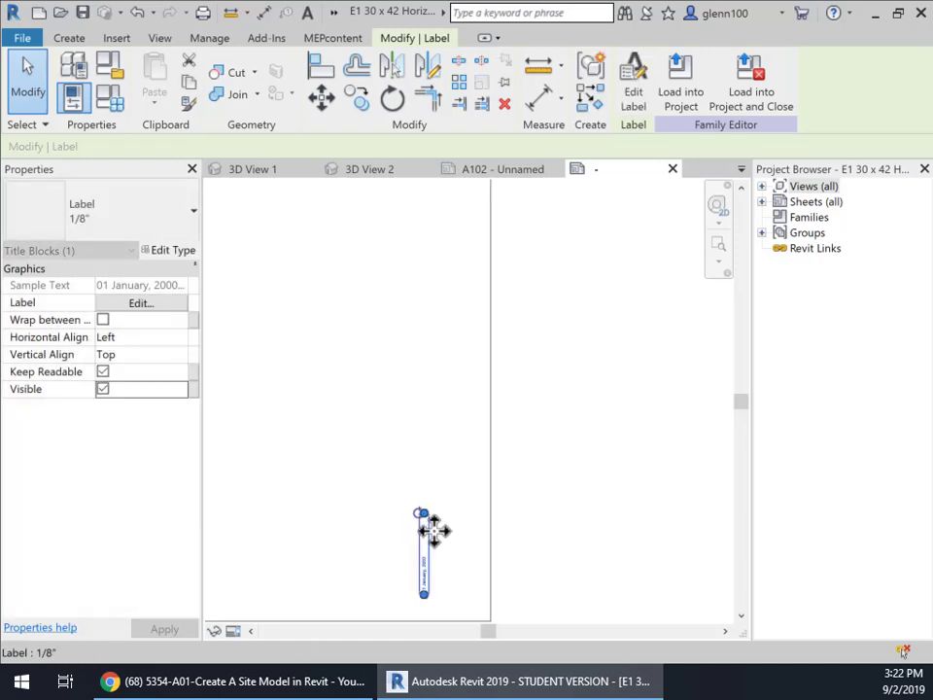
# Rotate the vertical date label until its text runs horizontally
pyautogui.scroll(2, 418, 517)
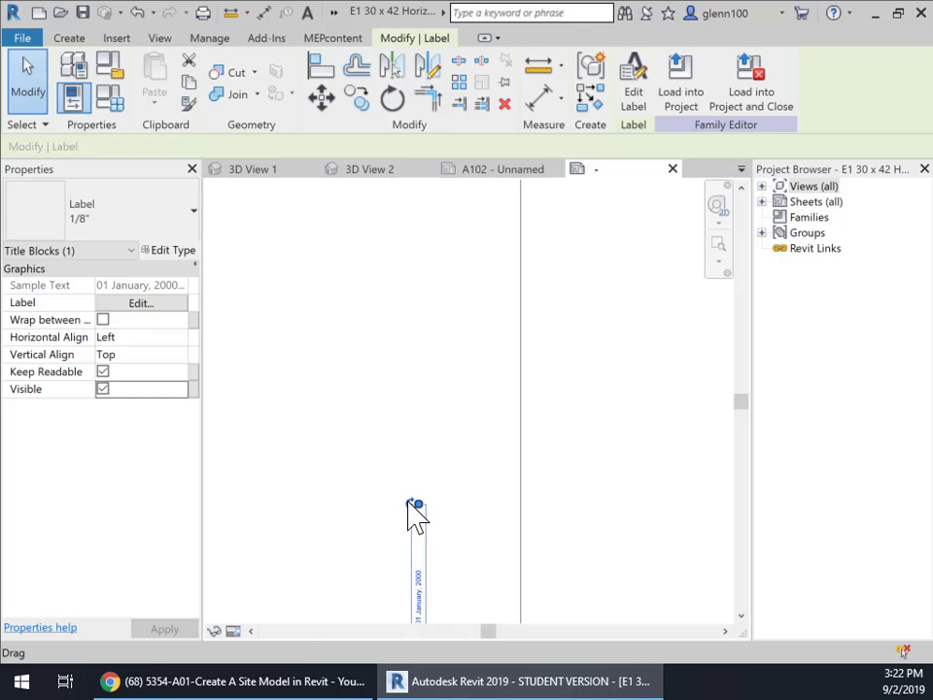
pyautogui.moveTo(423, 525); pyautogui.dragTo(434, 515)
pyautogui.scroll(-1, 440, 534)
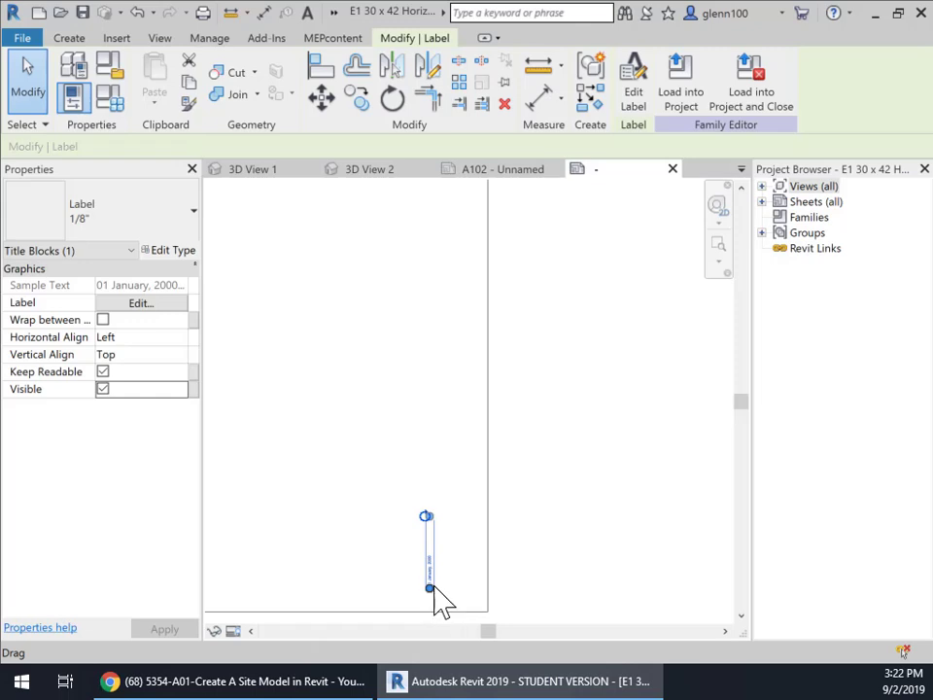
pyautogui.moveTo(429, 588); pyautogui.dragTo(396, 572)
pyautogui.scroll(3, 433, 525)
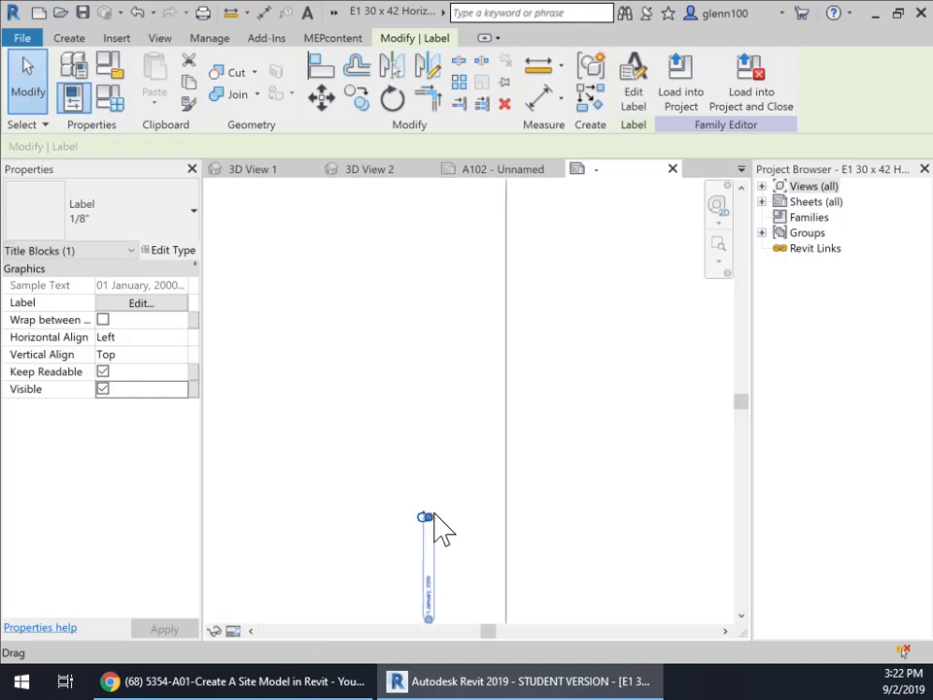
pyautogui.scroll(2, 422, 549)
pyautogui.moveTo(420, 506); pyautogui.dragTo(620, 607)
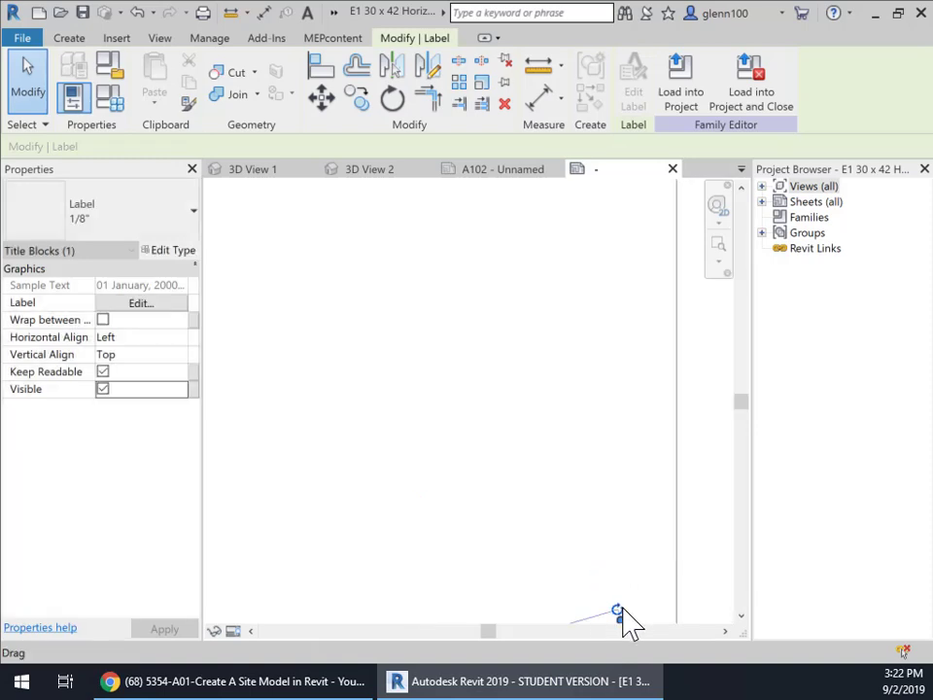
pyautogui.scroll(-2, 589, 539)
pyautogui.moveTo(589, 540); pyautogui.dragTo(617, 355, button='middle')
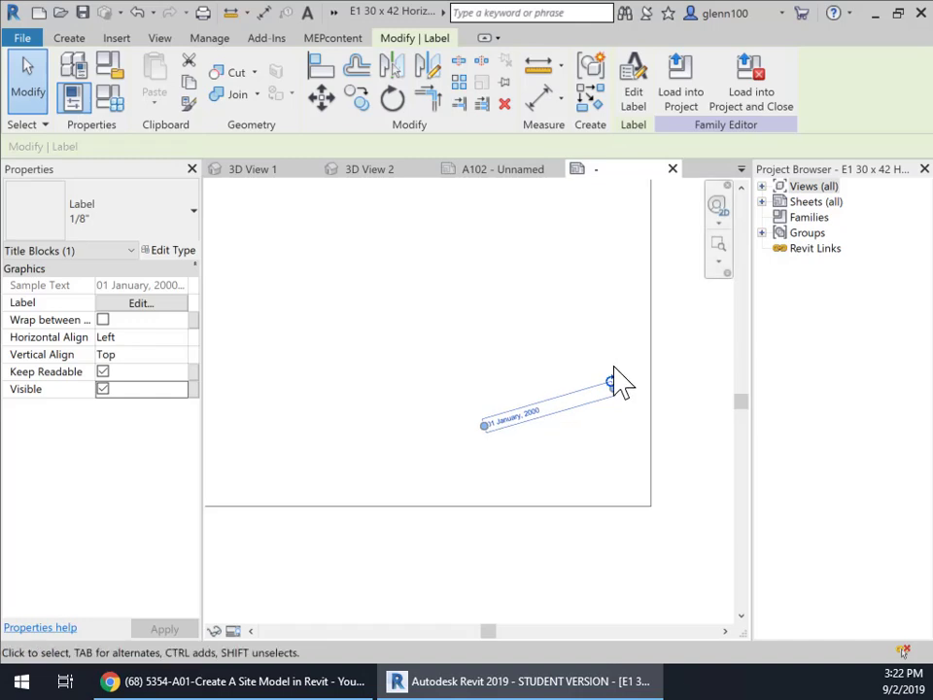
pyautogui.scroll(3, 619, 381)
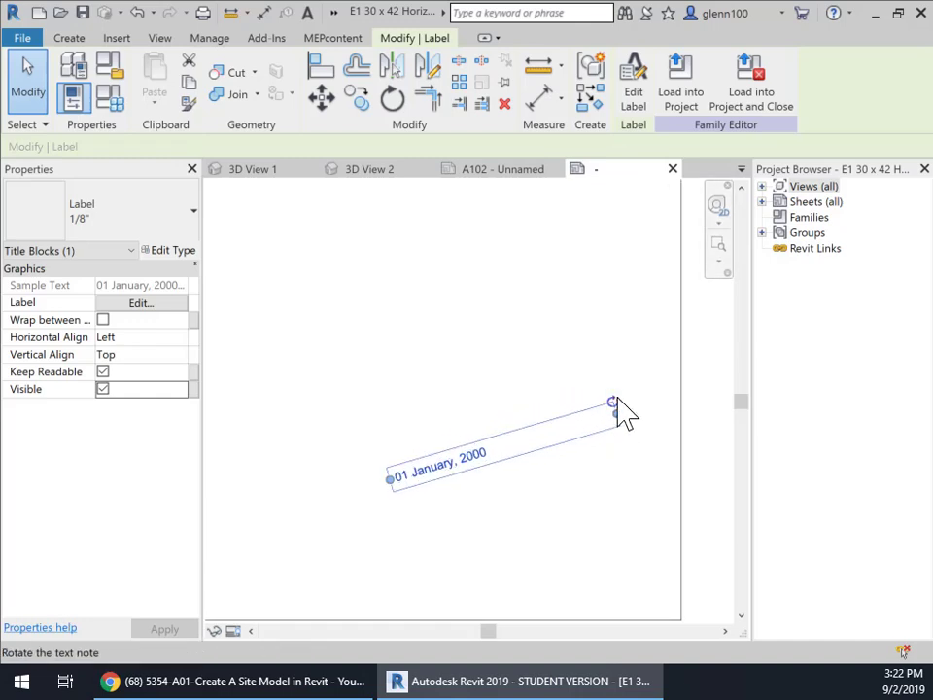
pyautogui.moveTo(612, 400); pyautogui.dragTo(634, 447)
# Place the horizontal date label in the border's lower right corner and widen its text box slightly to the left
pyautogui.moveTo(521, 463); pyautogui.dragTo(579, 612)
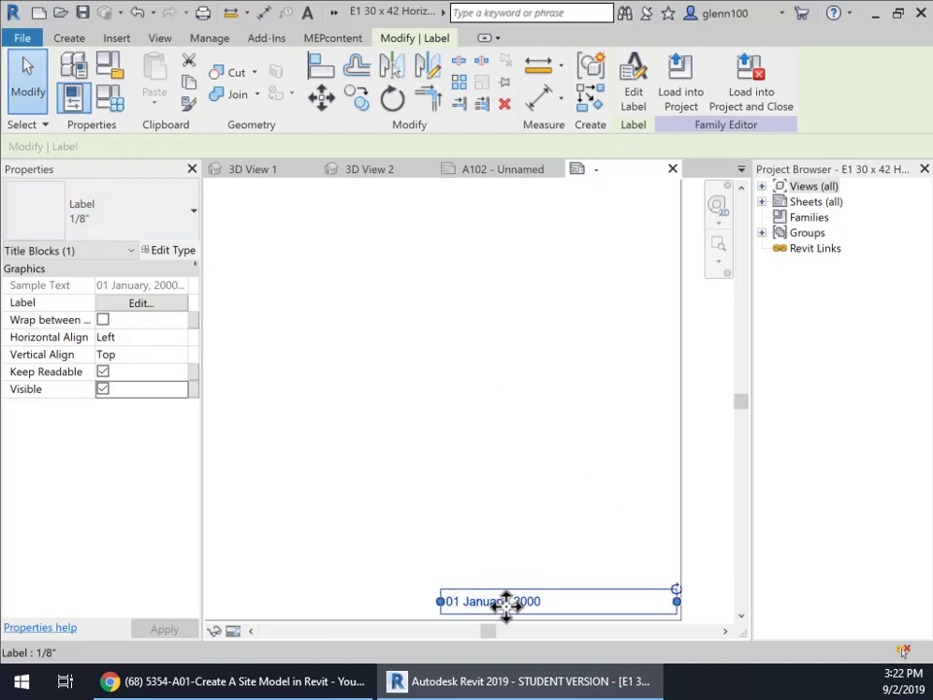
pyautogui.moveTo(443, 603); pyautogui.dragTo(428, 601)
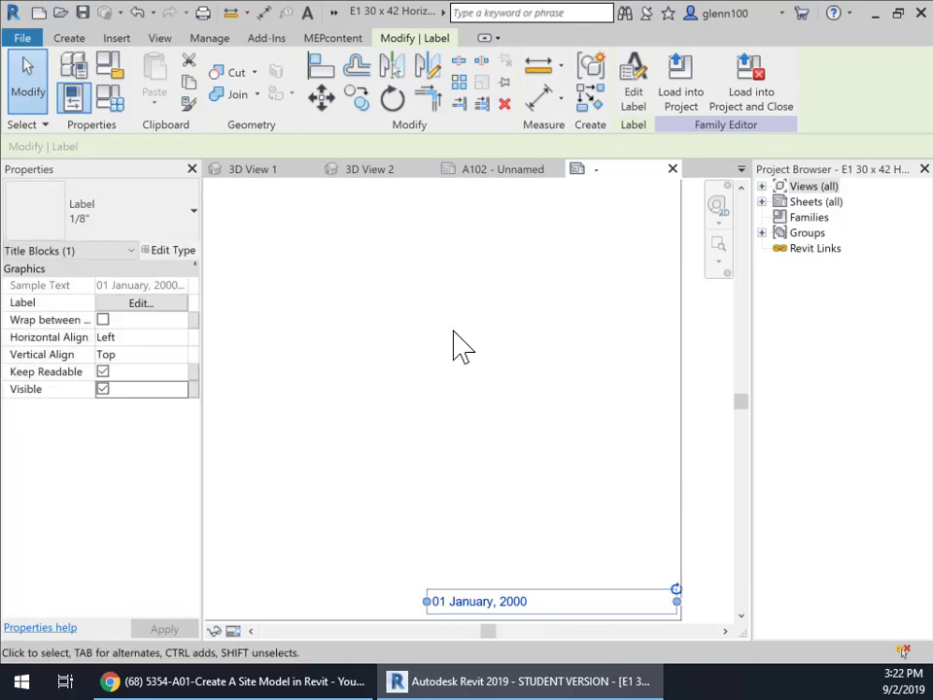
pyautogui.scroll(-4, 408, 354)
pyautogui.moveTo(387, 367); pyautogui.dragTo(524, 459, button='middle')
pyautogui.scroll(-2, 525, 459)
pyautogui.scroll(-4, 520, 447)
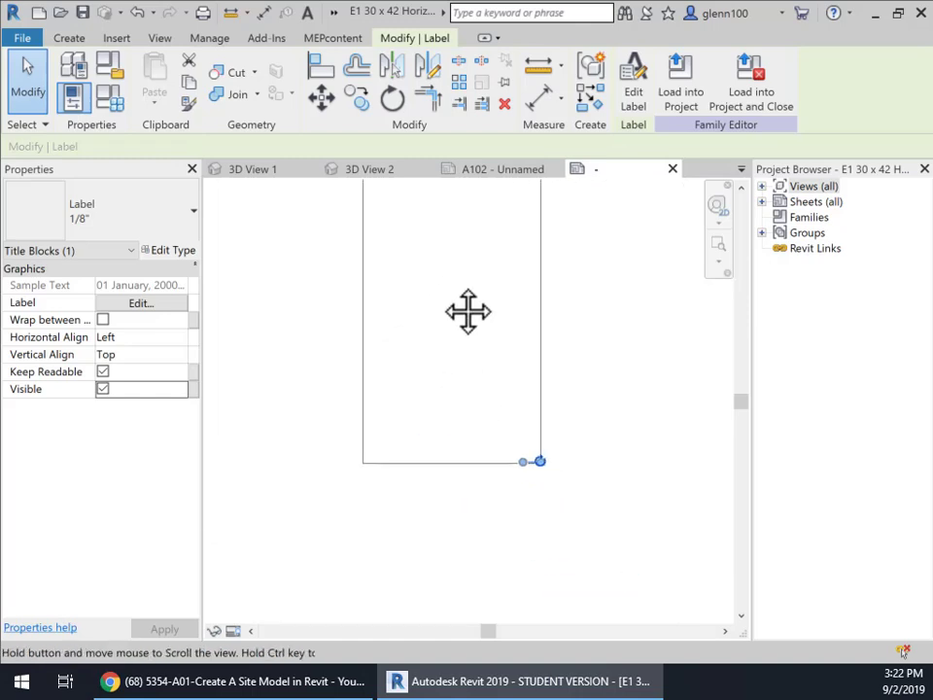
pyautogui.moveTo(467, 312); pyautogui.dragTo(440, 375, button='middle')
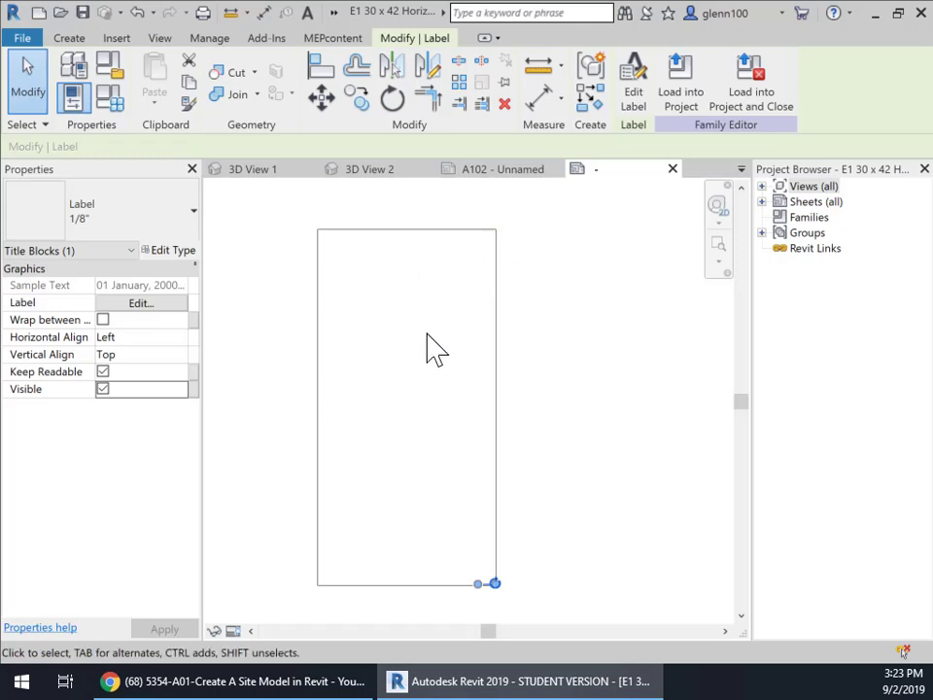
# Start saving the title block as a new family file and enter the file name 36in-60in_Portrait
pyautogui.click(25, 39)
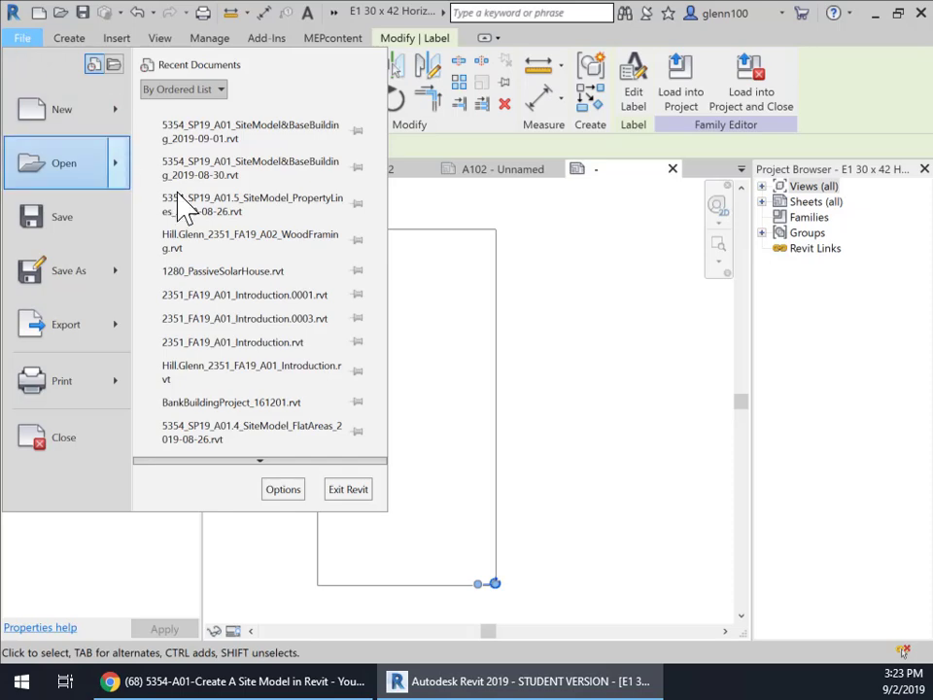
pyautogui.moveTo(60, 279)
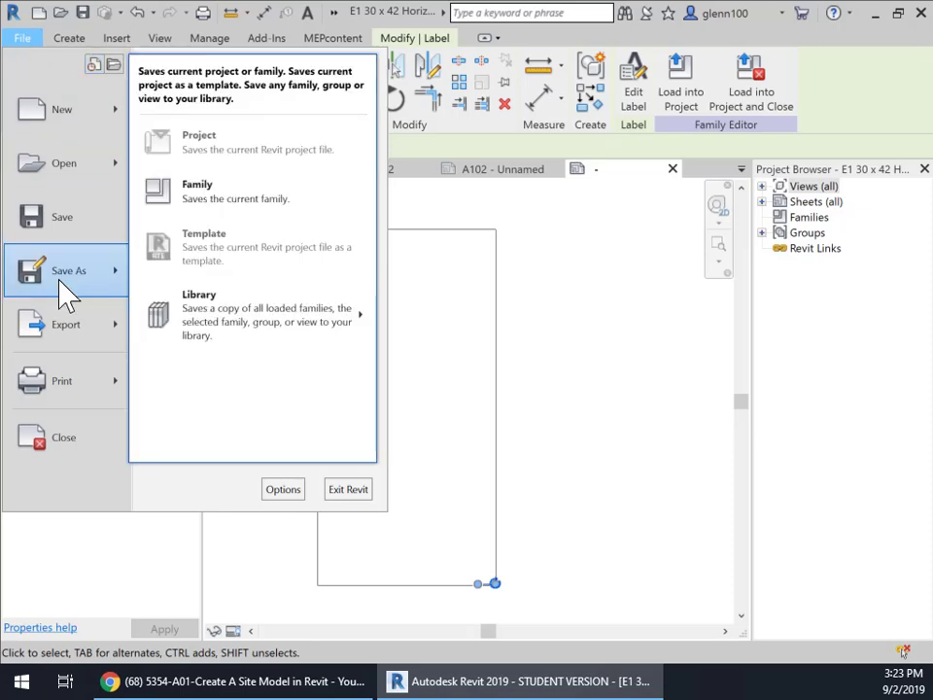
pyautogui.click(209, 192)
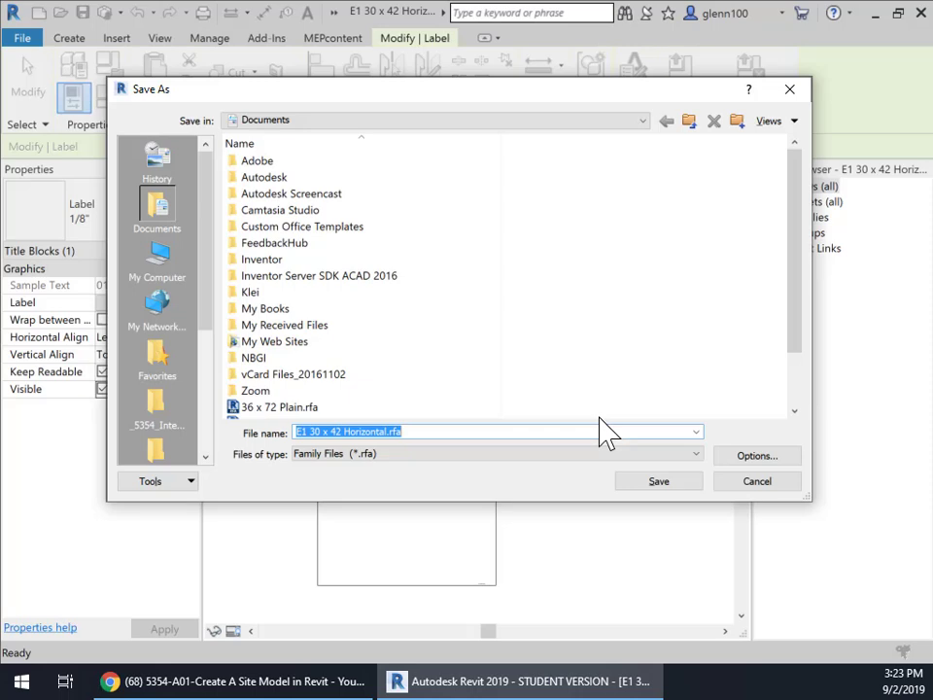
pyautogui.write('36')
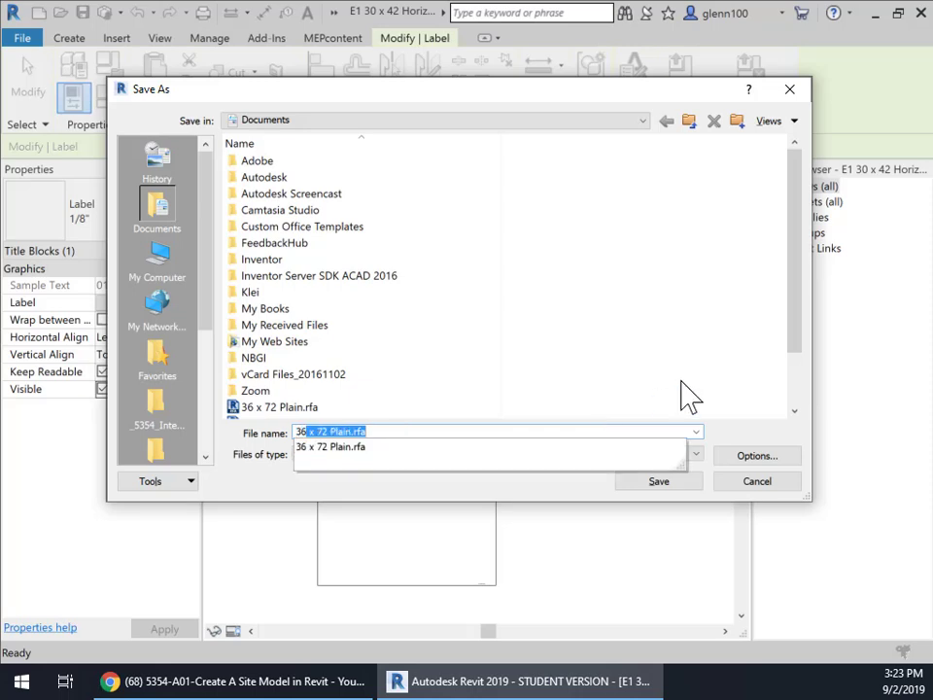
pyautogui.write('in-60in_Portrait')
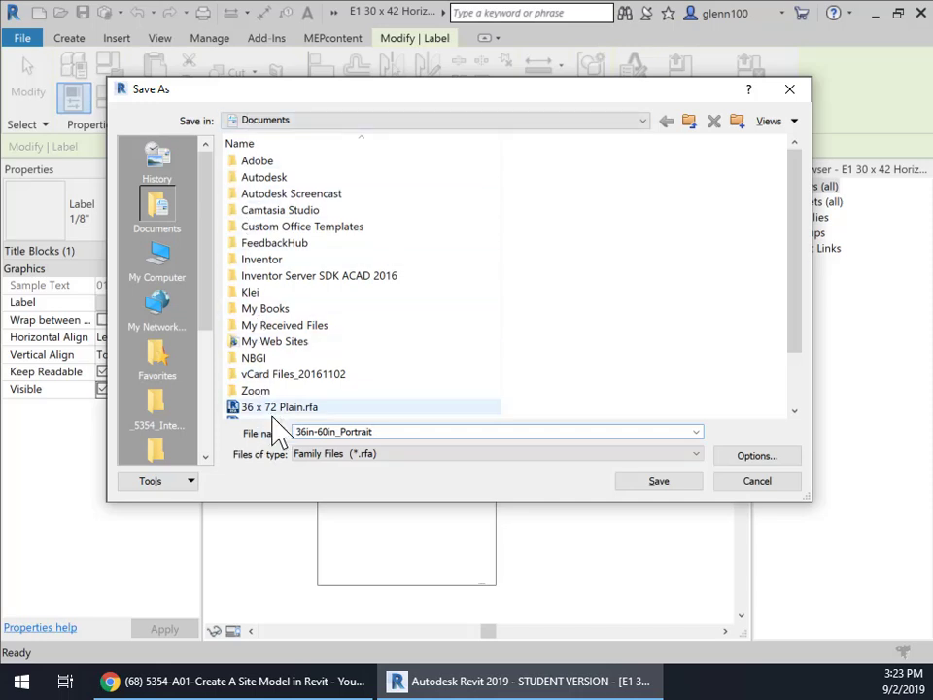
pyautogui.click(162, 369)
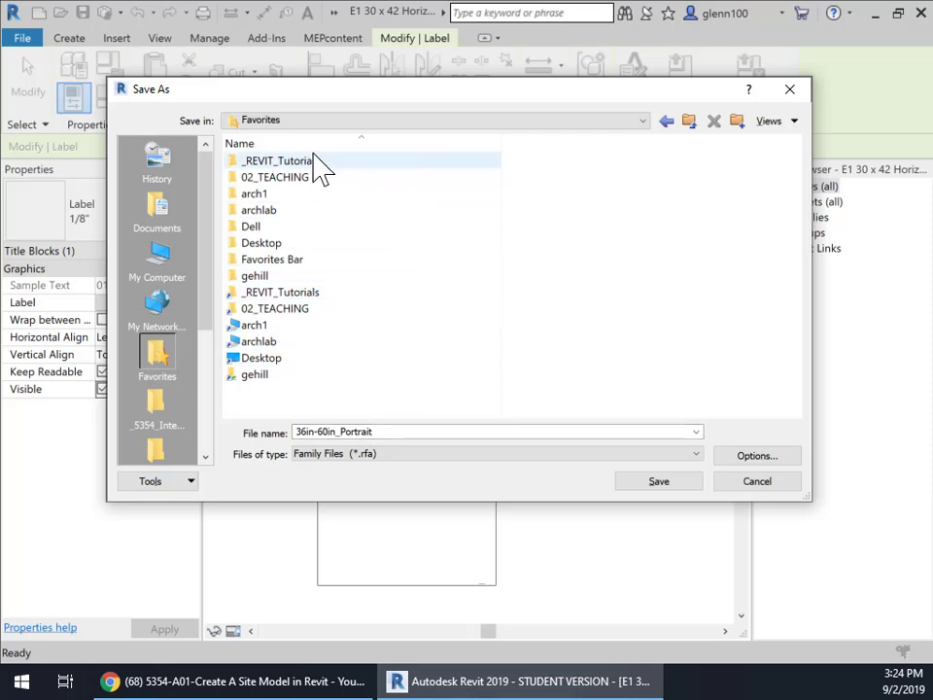
pyautogui.click(456, 326)
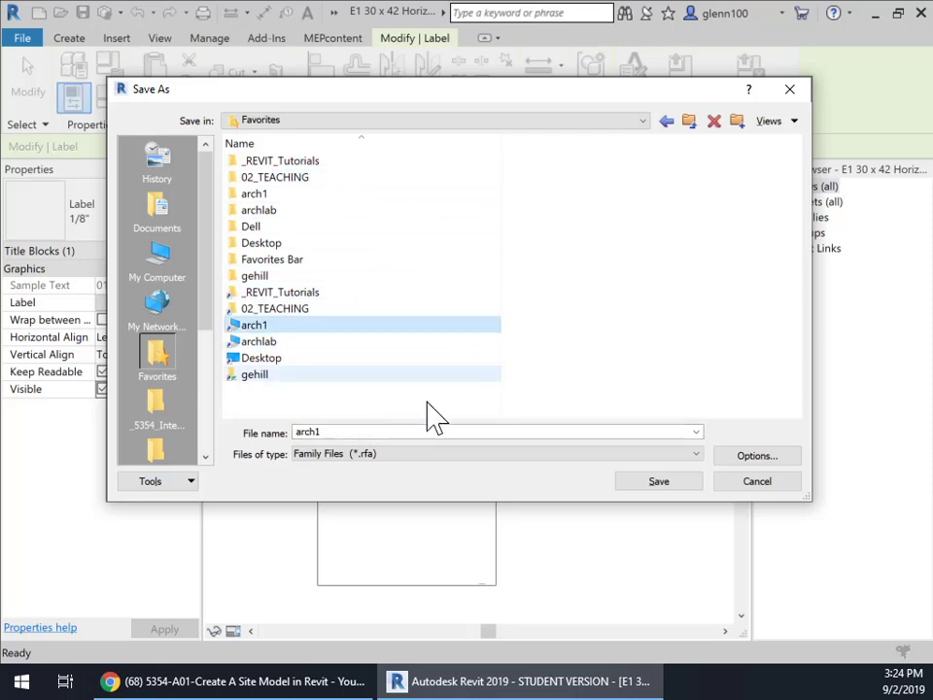
pyautogui.click(359, 431)
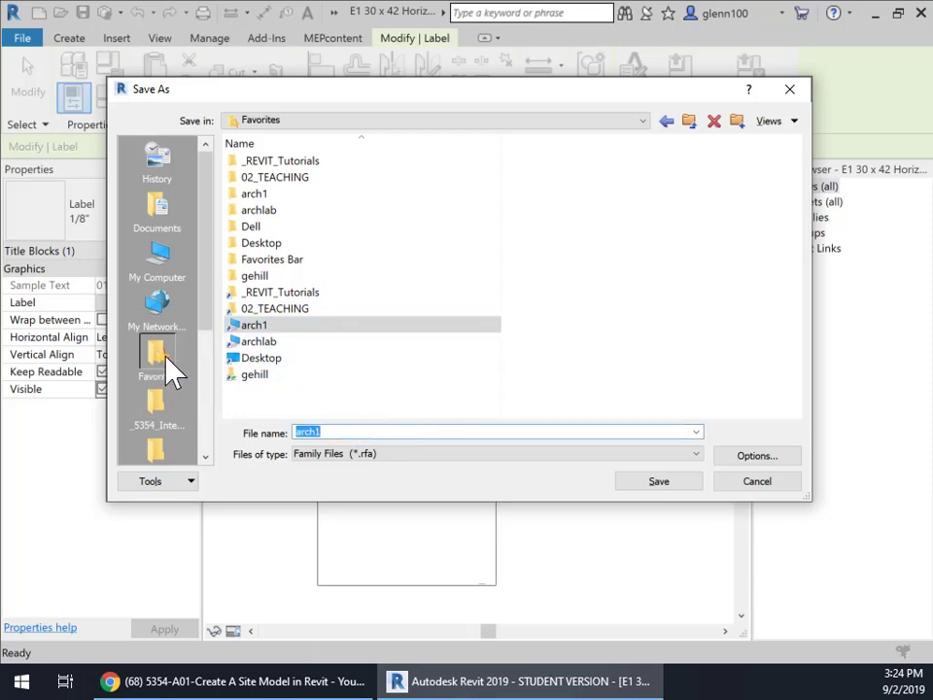
pyautogui.scroll(-2, 175, 432)
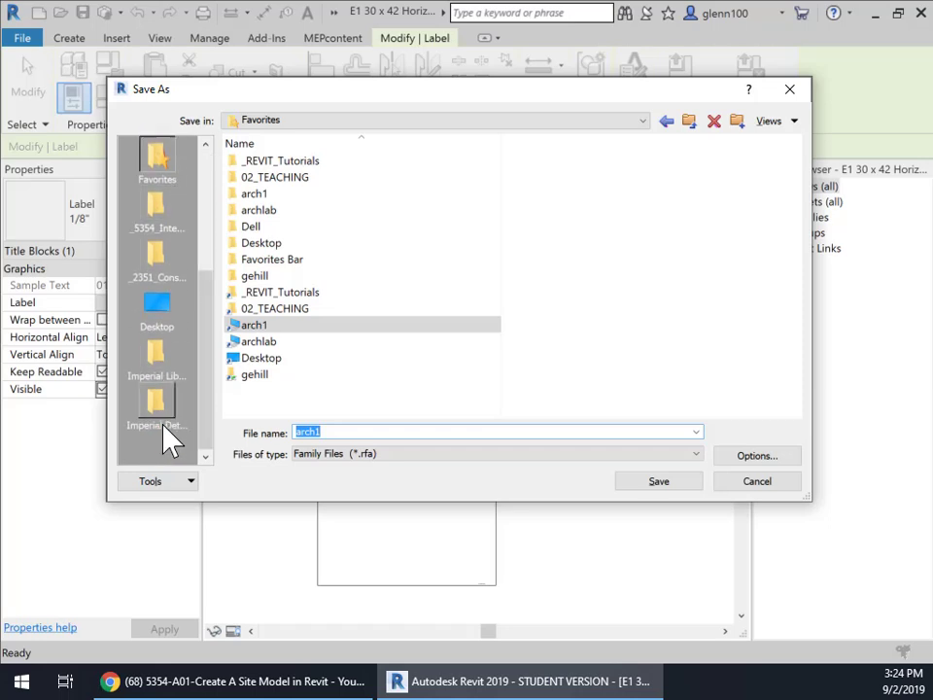
pyautogui.scroll(2, 167, 437)
# Choose the Desktop as the save location and save the family there as 36in-60in_Portrait
pyautogui.scroll(-2, 166, 433)
pyautogui.click(160, 309)
pyautogui.doubleClick(332, 432)
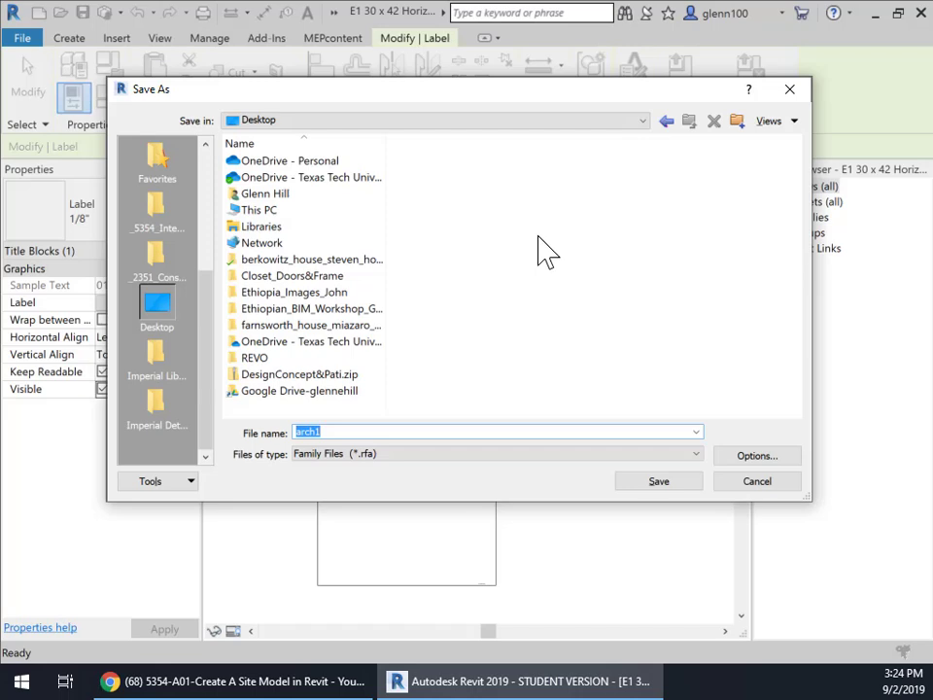
pyautogui.write('36in-60in_Portrait')
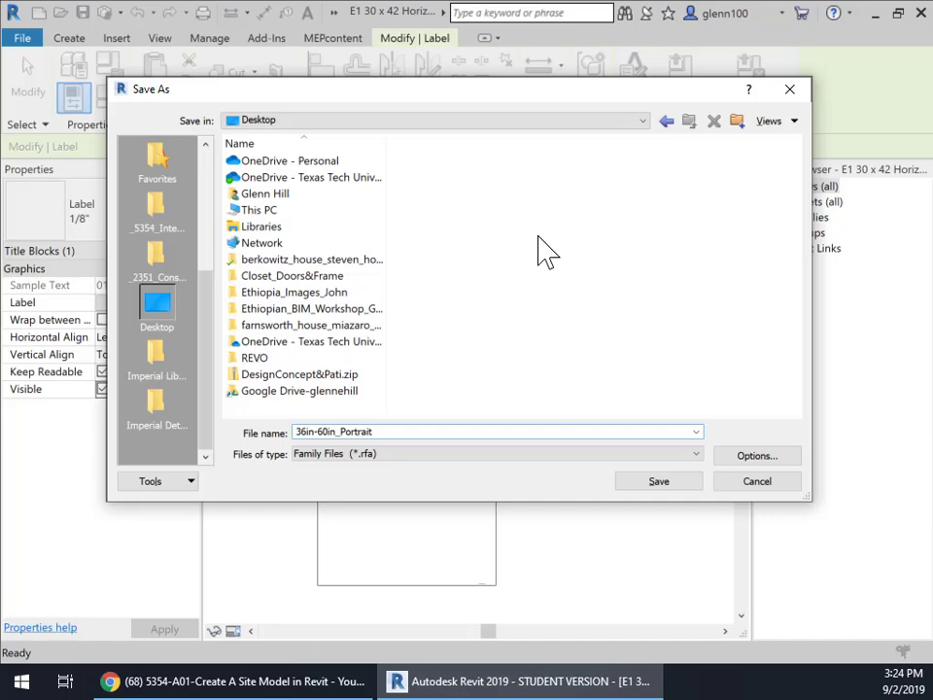
pyautogui.press('Return')
# Close the saved title block family and the A102 - Unnamed sheet view
pyautogui.click(544, 250)
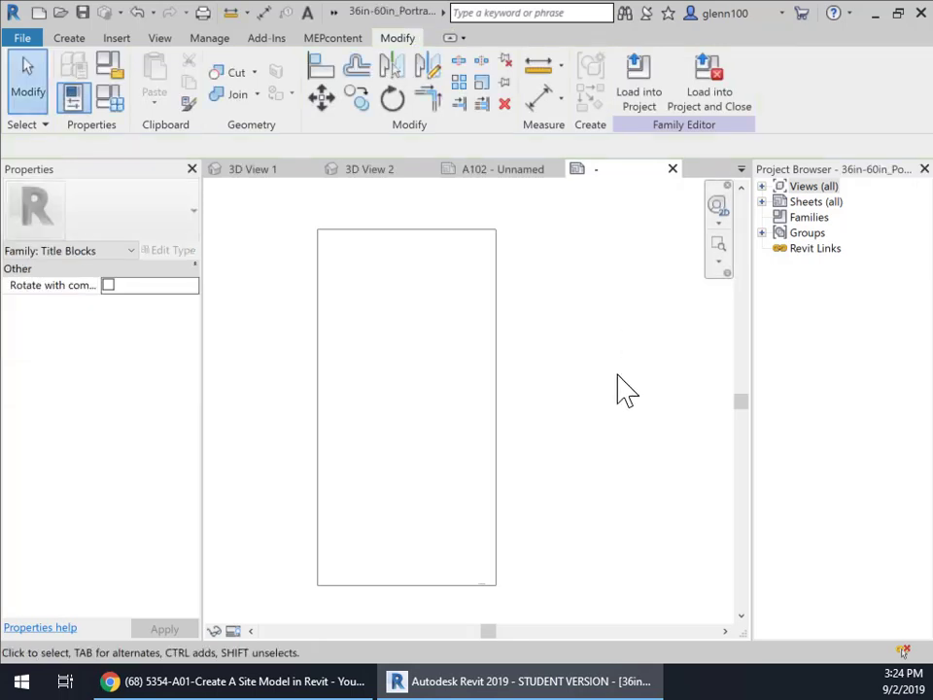
pyautogui.click(672, 168)
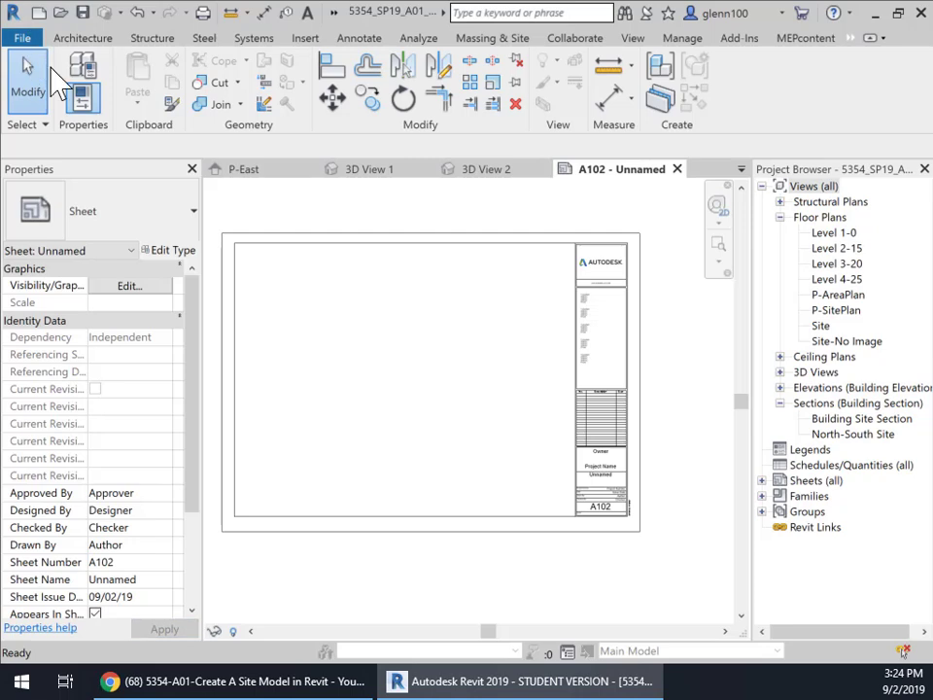
pyautogui.click(678, 170)
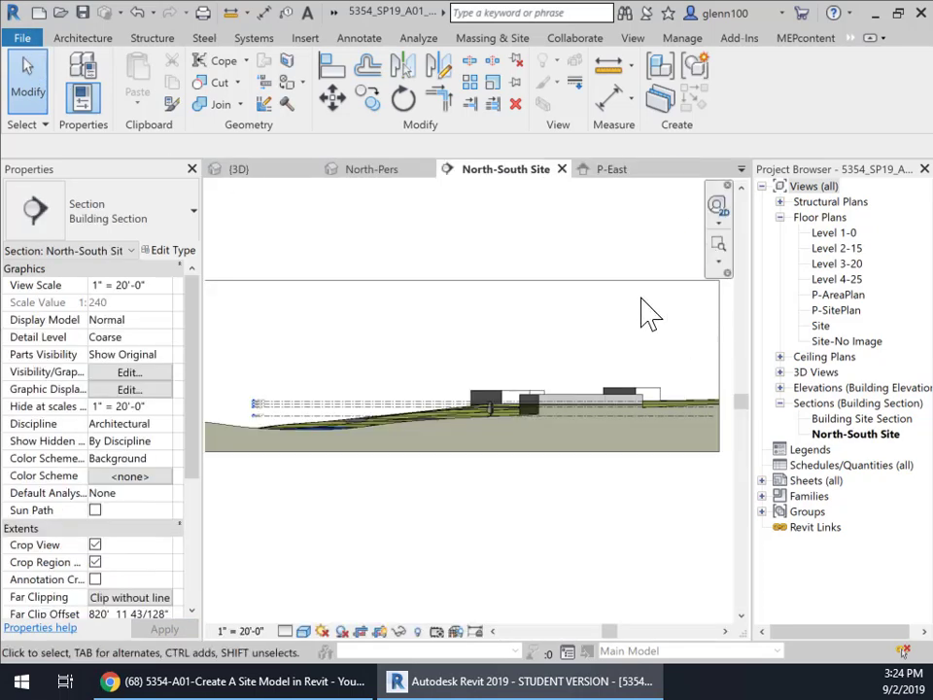
# Delete the A102 - Unnamed sheet from the project's sheets
pyautogui.click(819, 483)
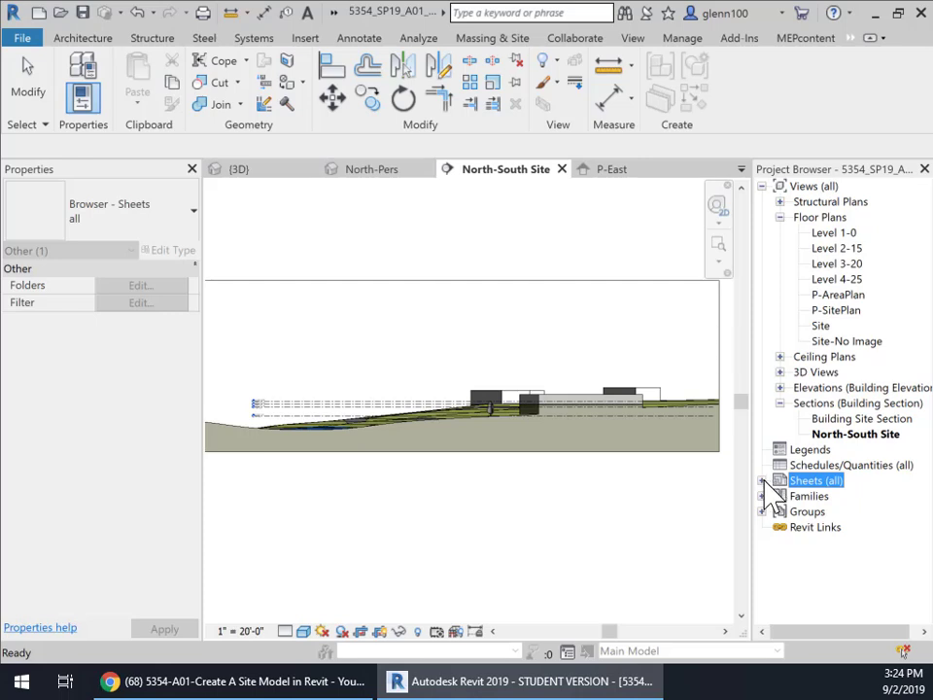
pyautogui.click(763, 482)
pyautogui.click(825, 499)
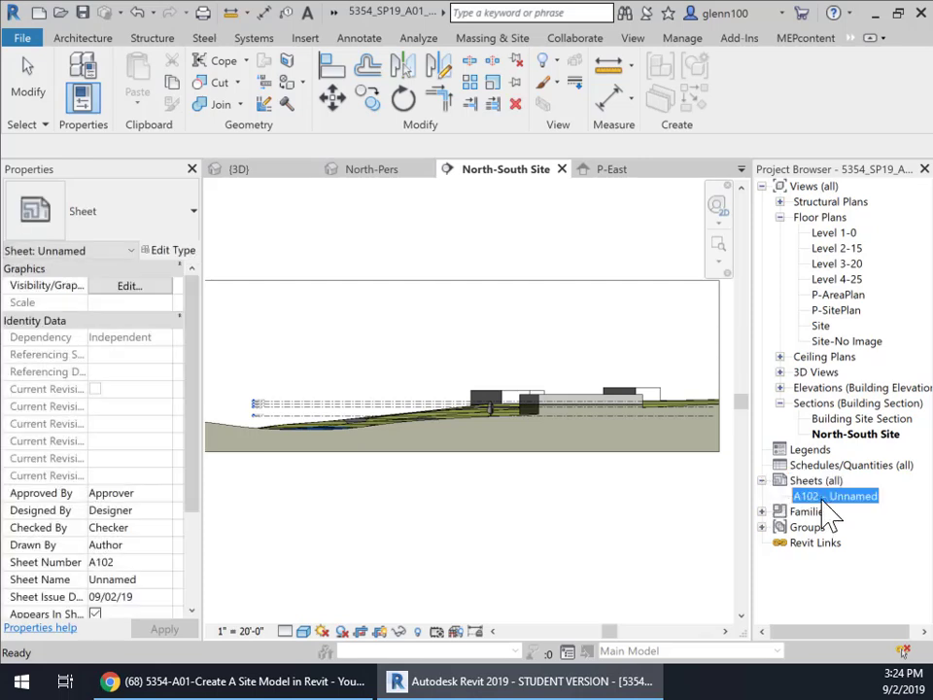
pyautogui.rightClick(824, 499)
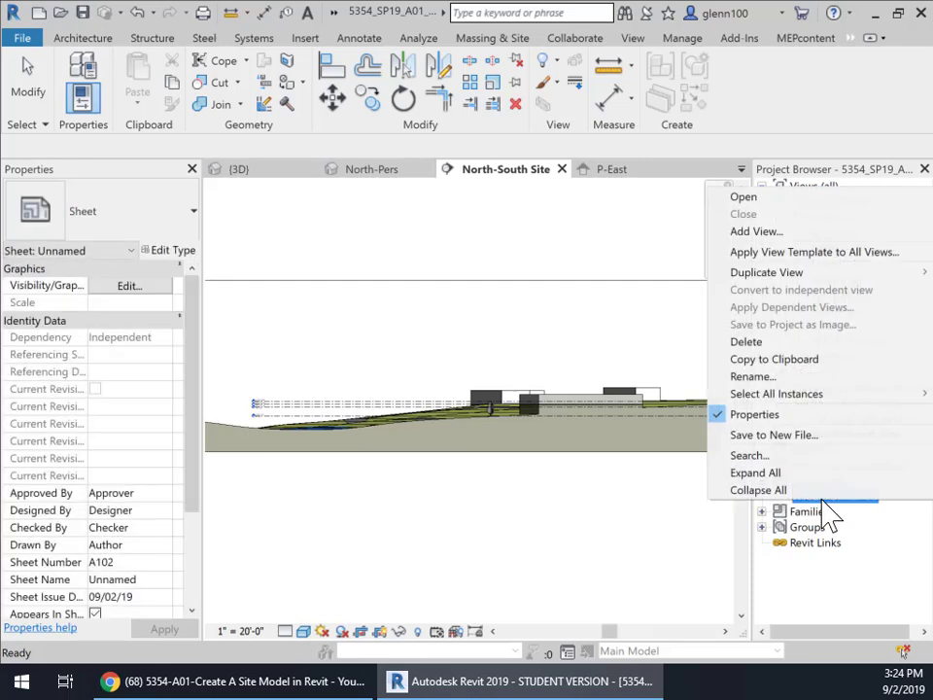
pyautogui.click(756, 340)
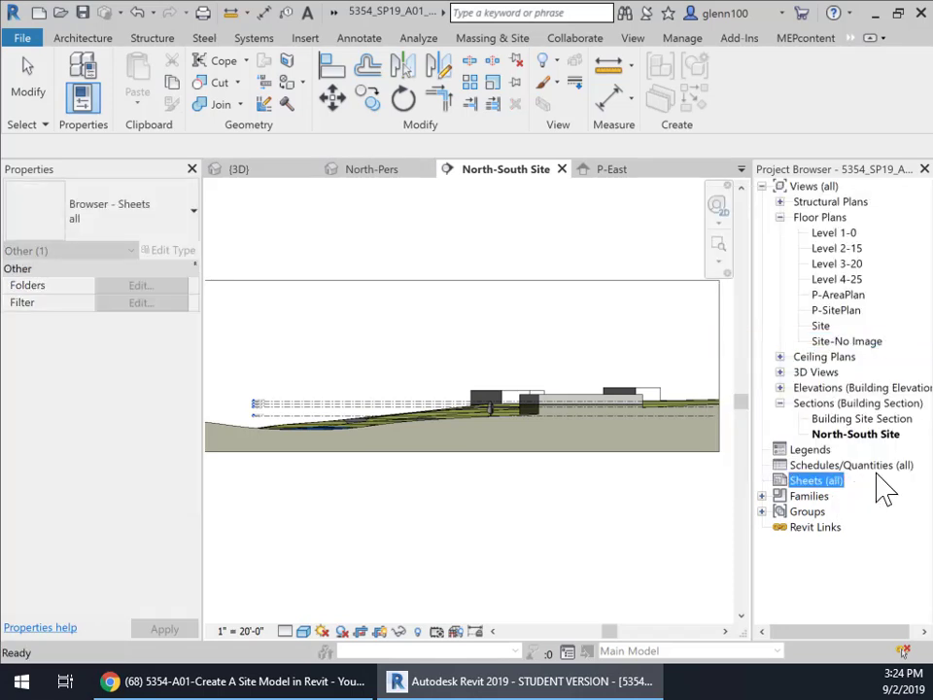
# Start a new sheet and open the family loader to bring in another title block
pyautogui.rightClick(811, 479)
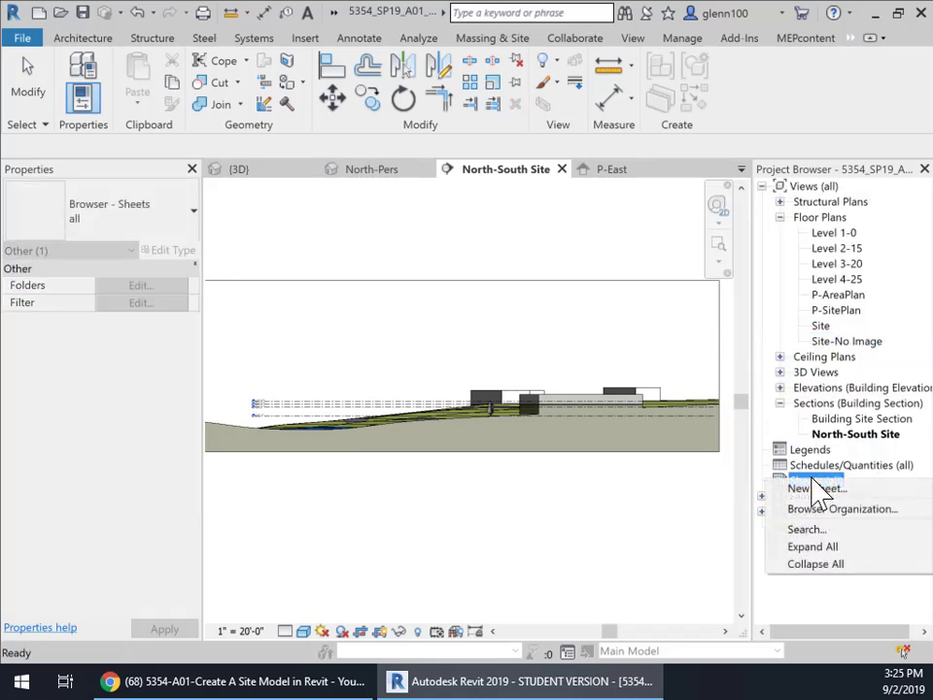
pyautogui.click(826, 486)
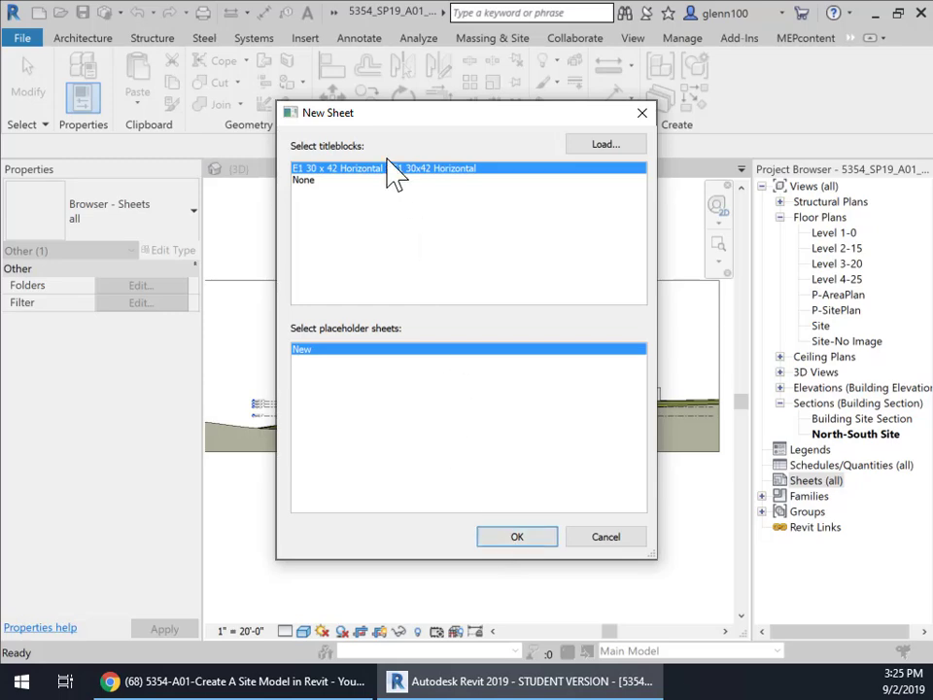
pyautogui.click(611, 144)
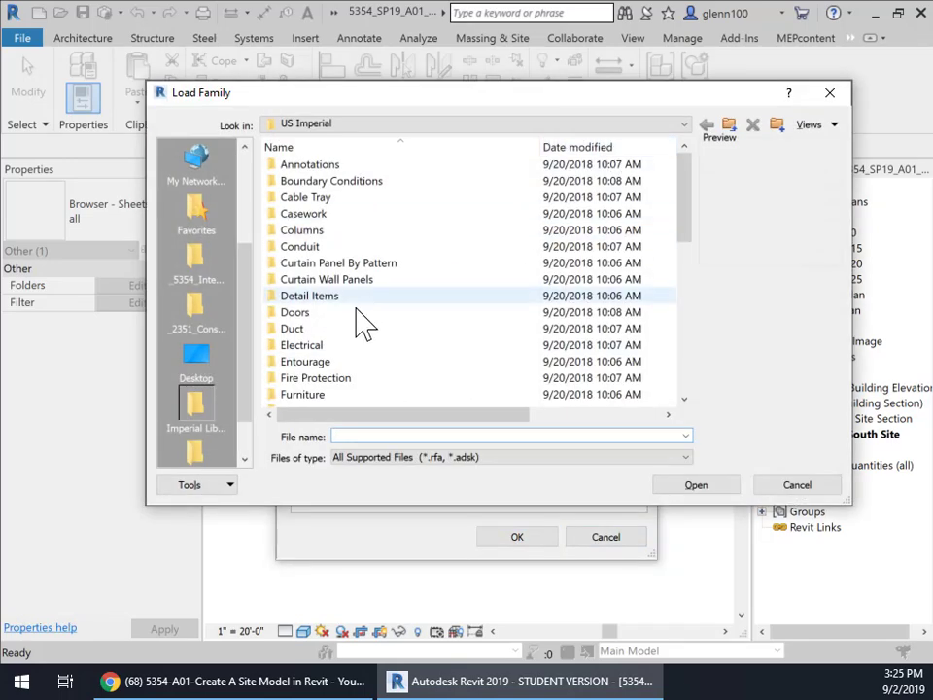
pyautogui.scroll(-9, 361, 320)
pyautogui.click(310, 376)
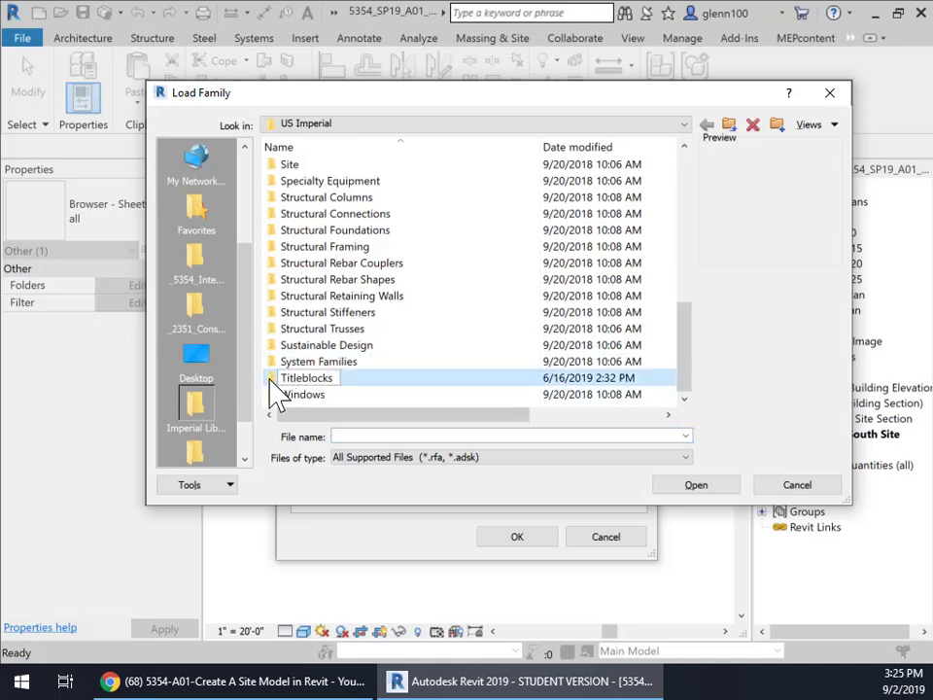
pyautogui.doubleClick(274, 379)
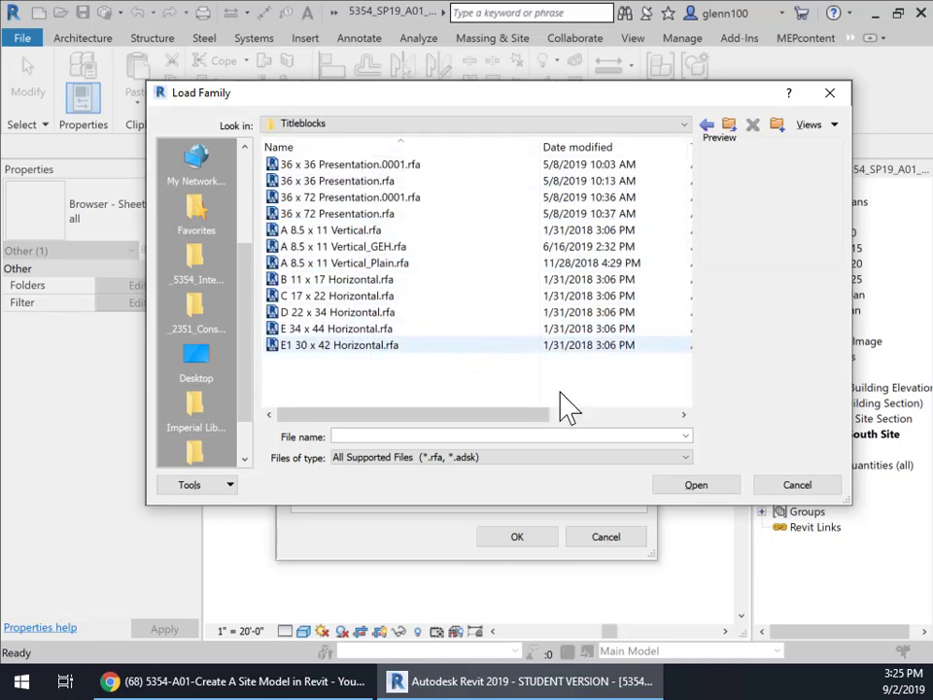
# Load the title block family 36in-60in_Portrait.rfa from the Desktop and create the new sheet with it
pyautogui.click(201, 359)
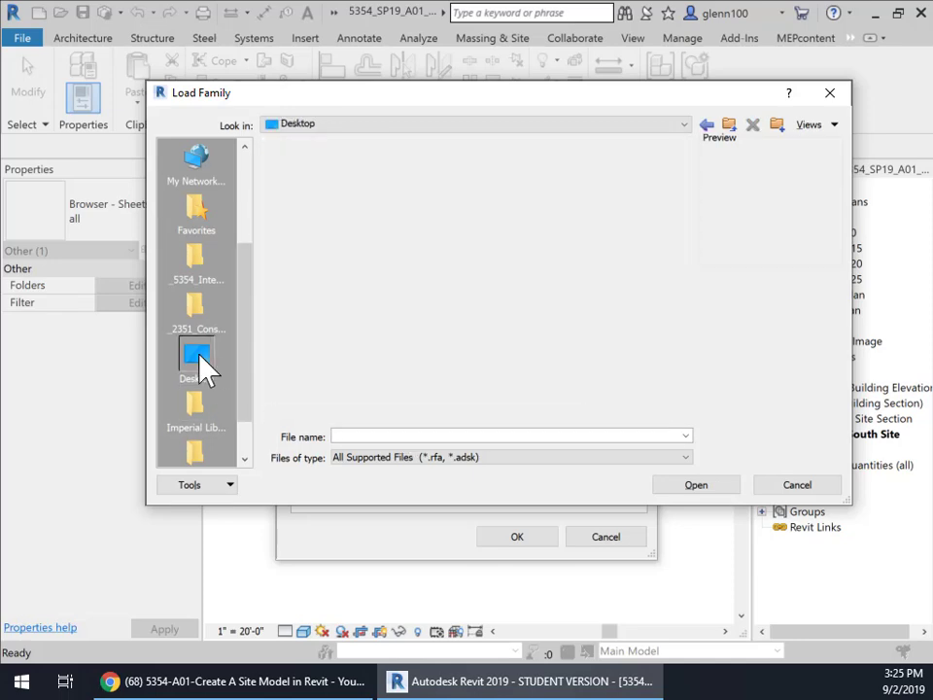
pyautogui.scroll(-1, 368, 302)
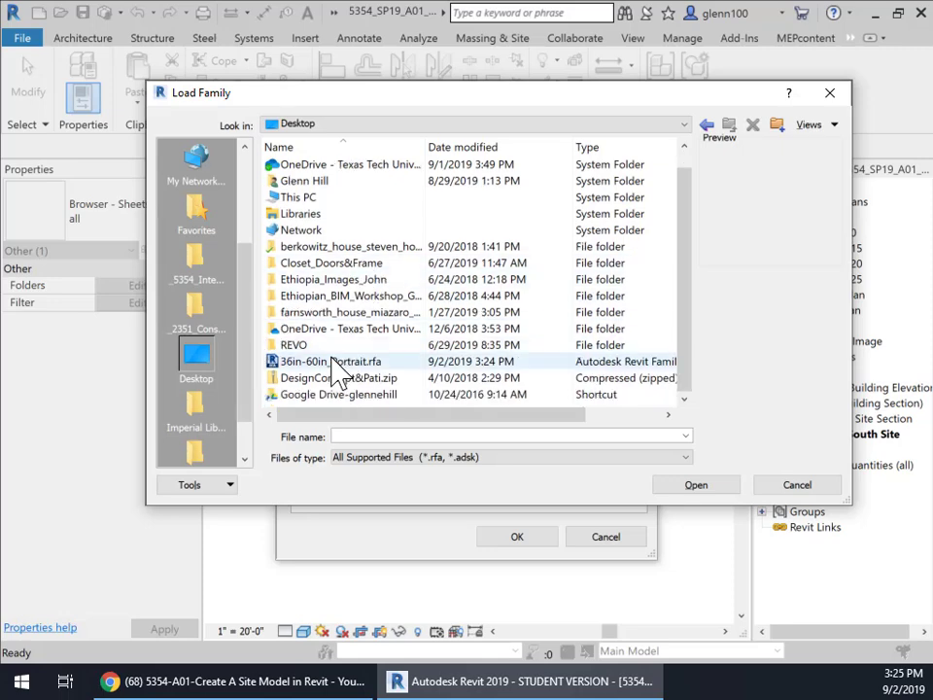
pyautogui.click(309, 363)
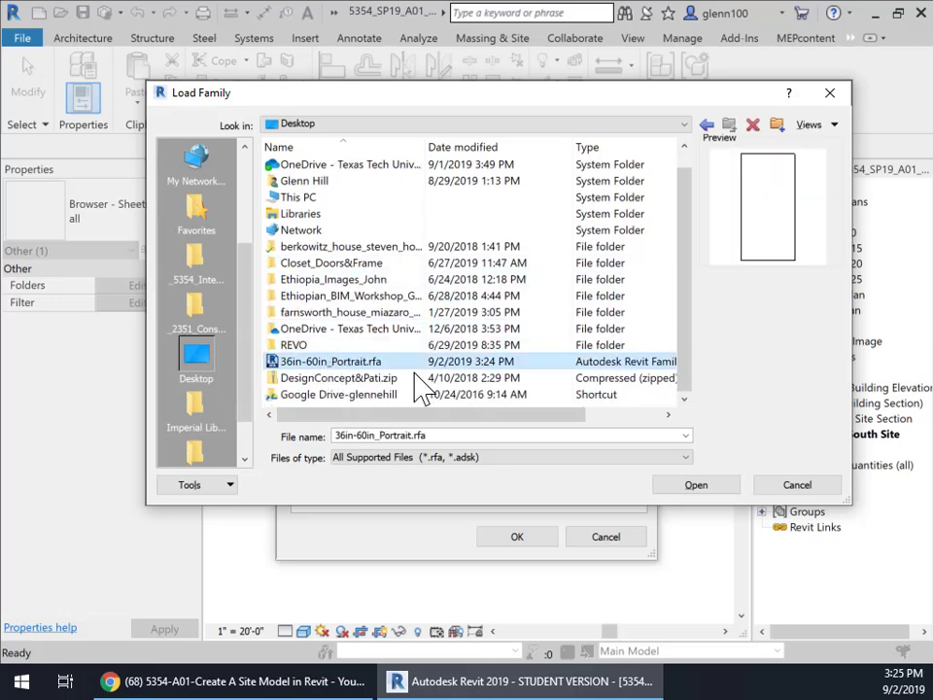
pyautogui.click(698, 486)
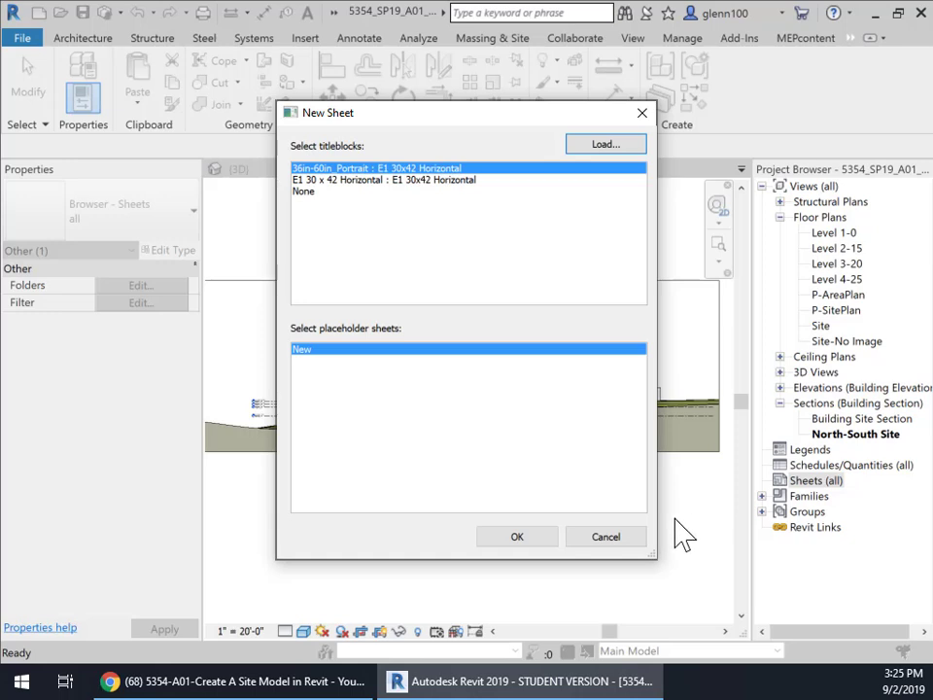
pyautogui.click(518, 537)
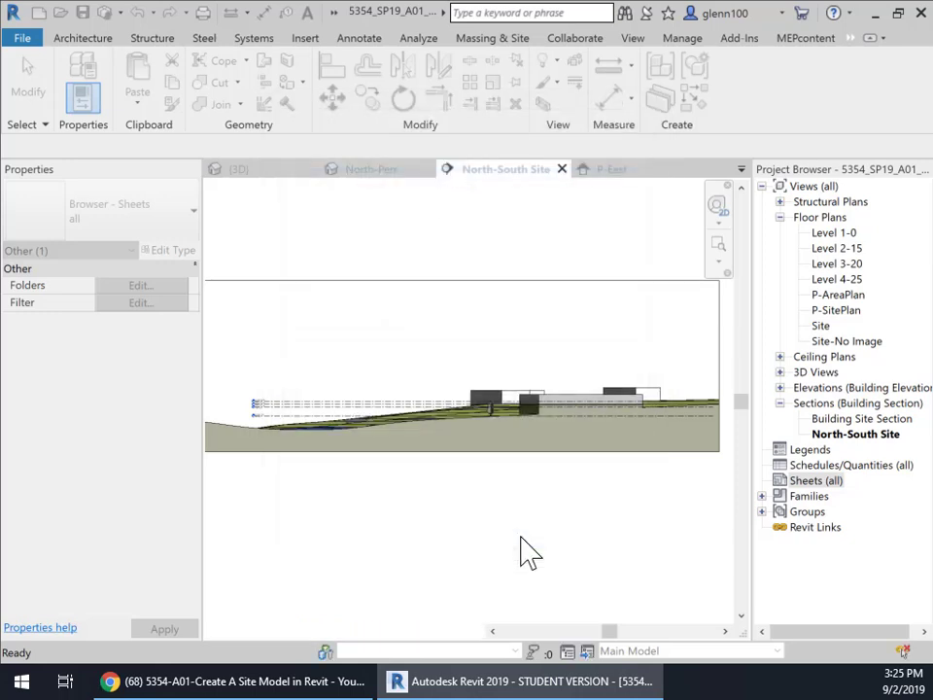